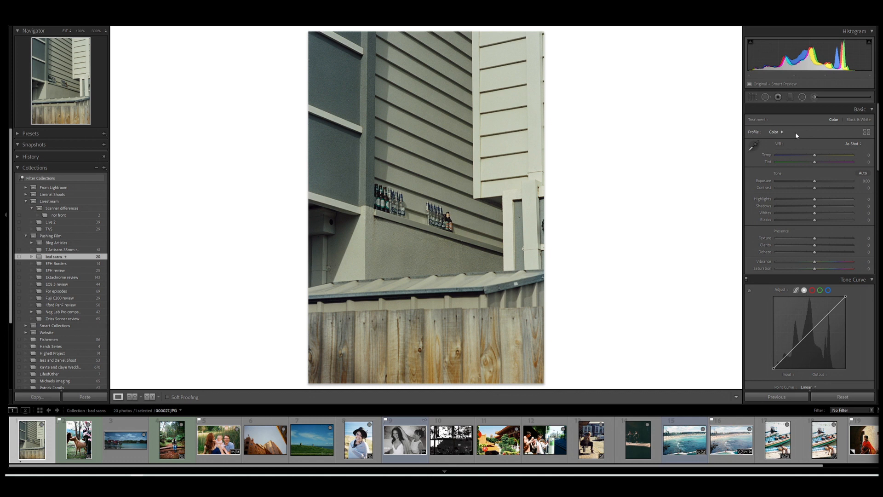
Step: Set the building photo's white balance to Auto and compare the result with the original
left_click_drag(815, 155, 822, 163)
key("1")
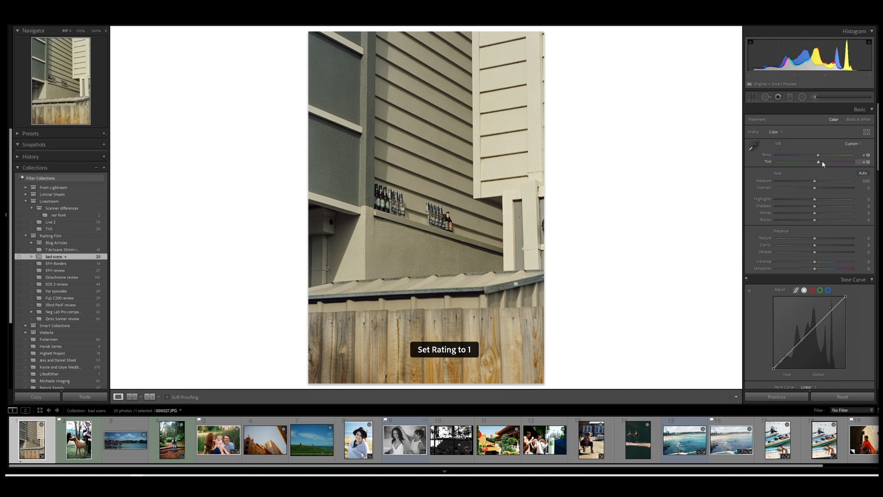
left_click(851, 143)
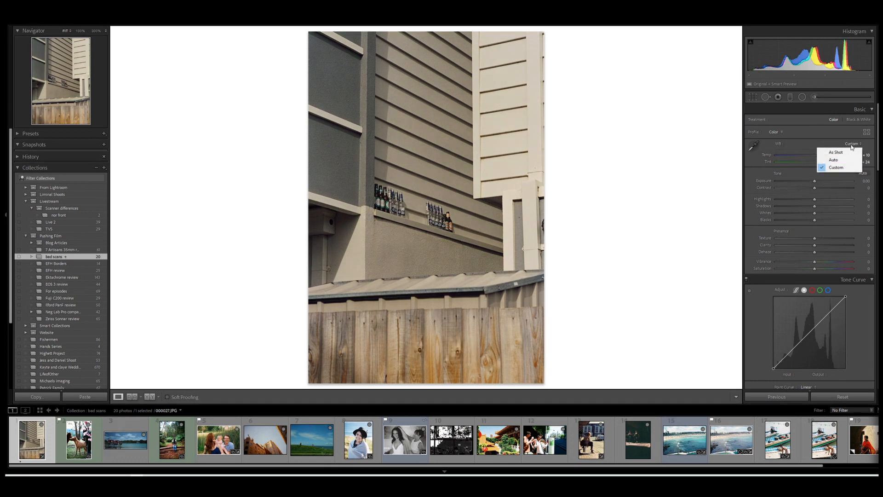
left_click(846, 163)
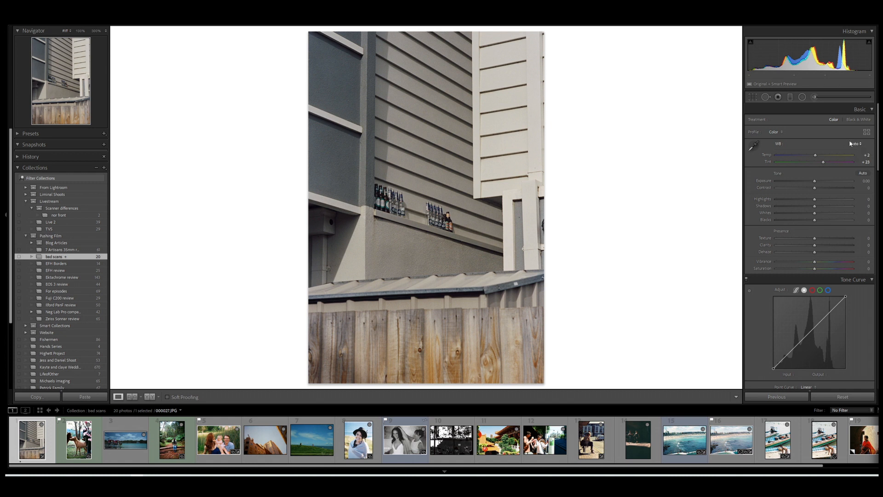
key("backslash")
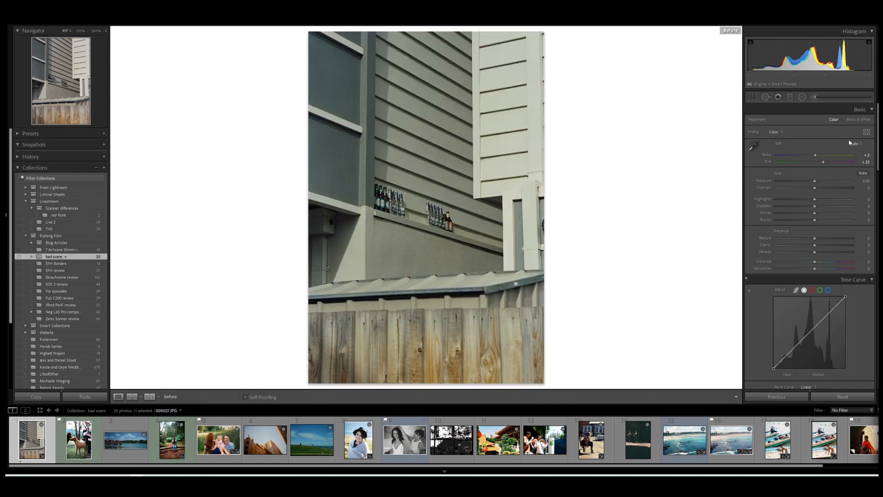
key("backslash")
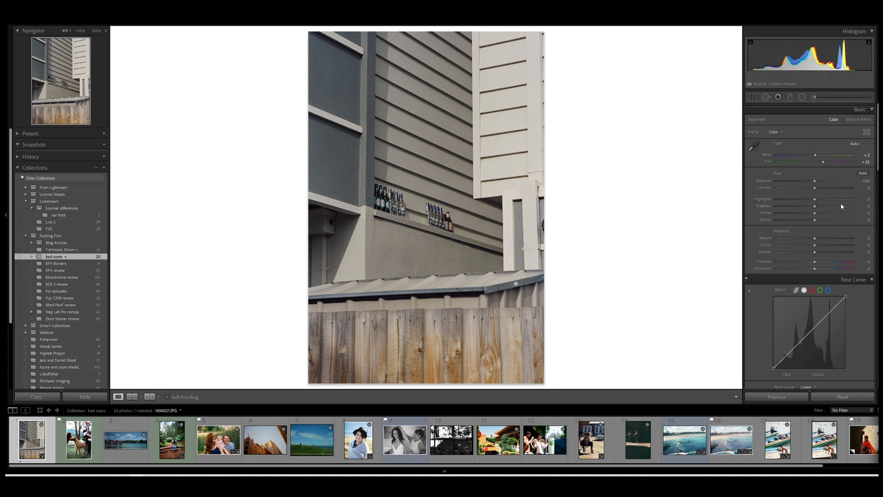
Step: Move the white point of the building photo's point curve to input 218, output 255
scroll(841, 206, "down", 3)
left_click(871, 208)
left_click(871, 208)
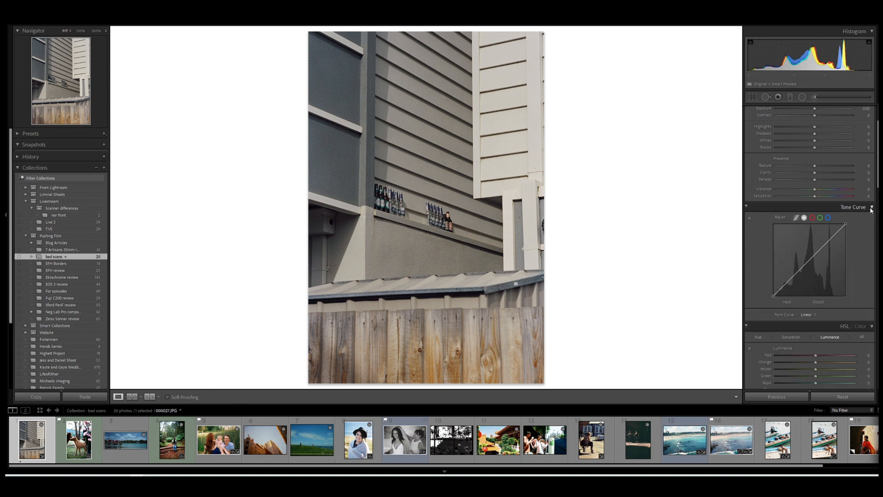
left_click(797, 218)
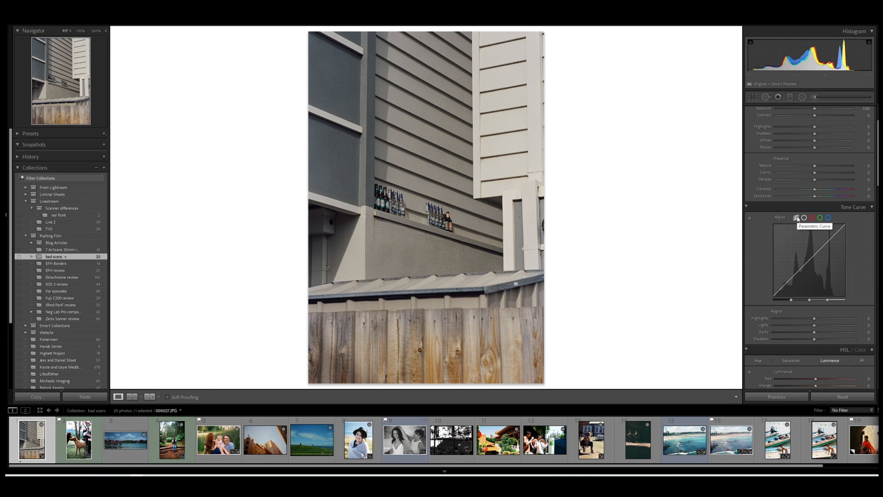
left_click(804, 218)
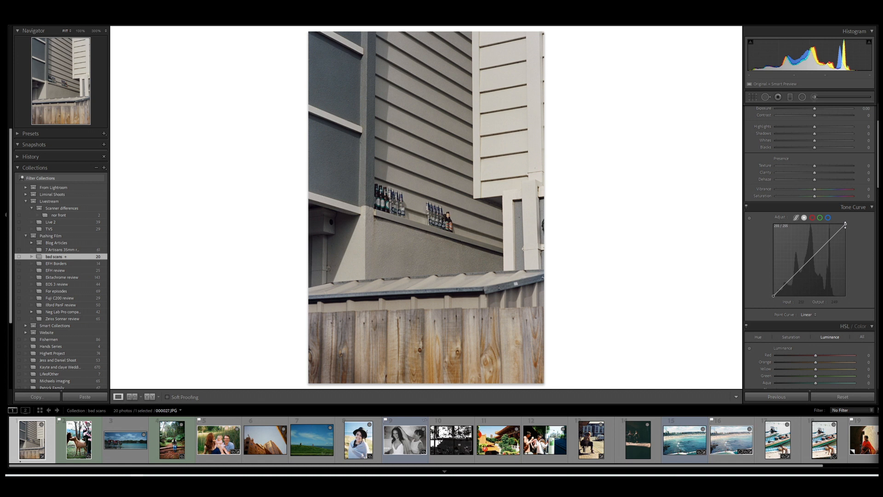
left_click_drag(845, 224, 835, 216)
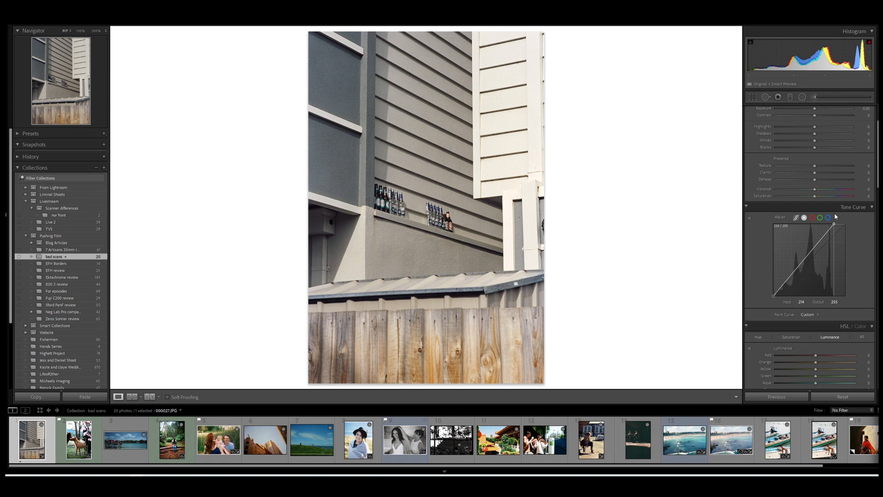
left_click_drag(834, 224, 835, 221)
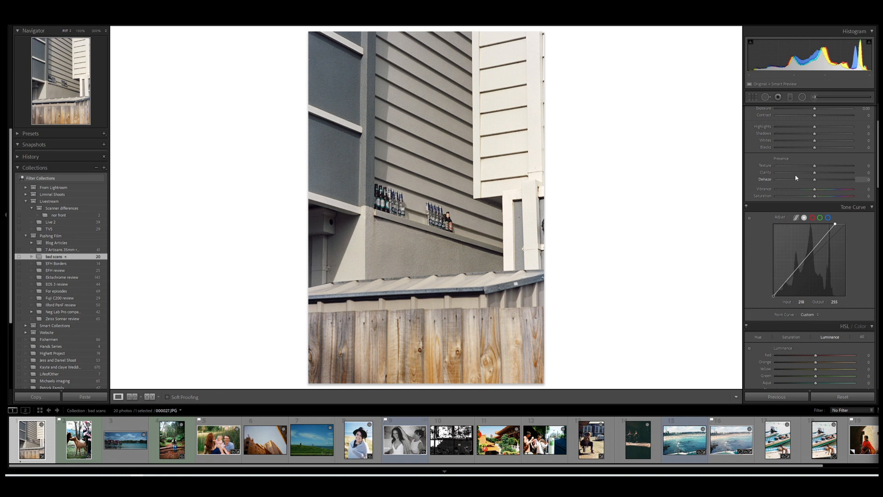
Step: Turn on the clipping warnings, test the curve's white point at input 200 and return it to 218
key("j")
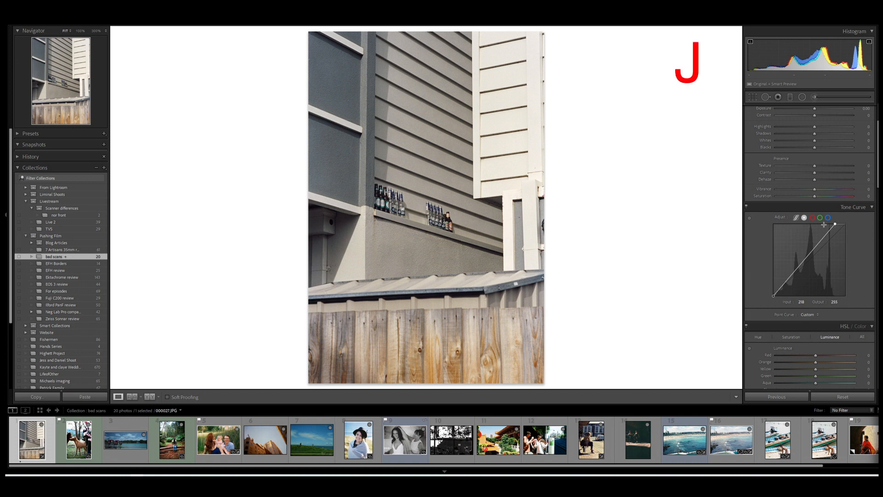
left_click_drag(834, 223, 830, 224)
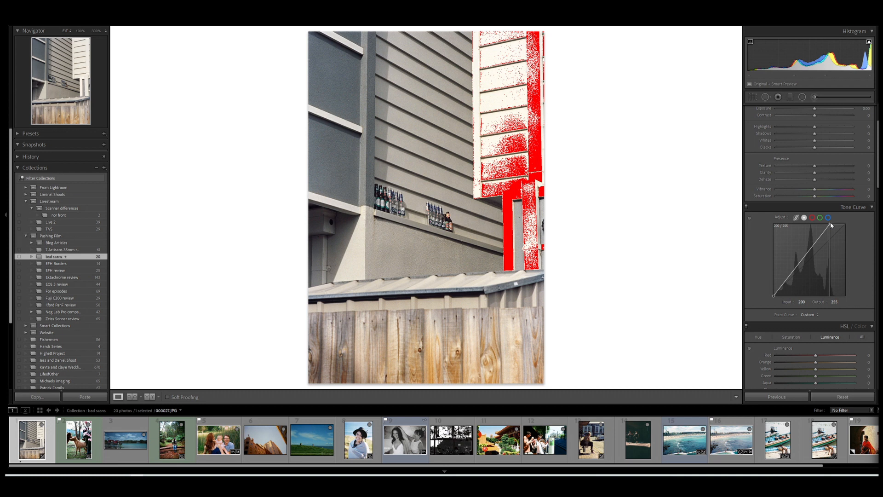
left_click_drag(830, 223, 839, 222)
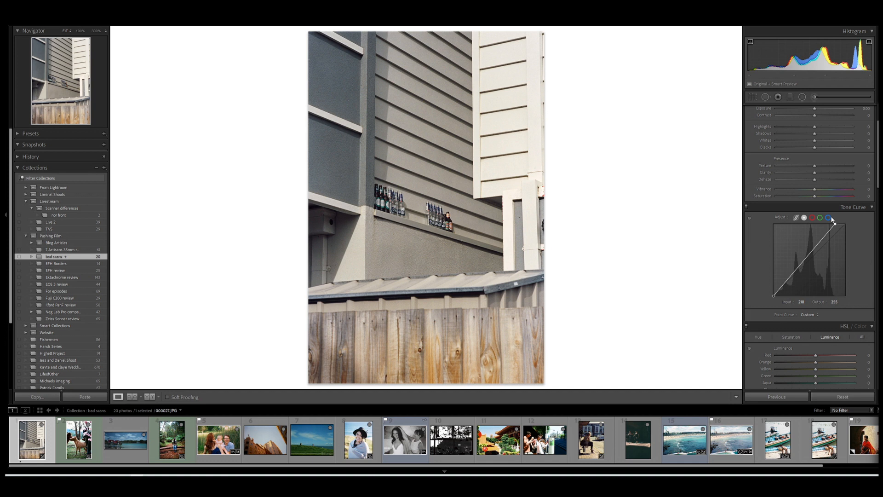
Step: Compare the building photo before and after side by side, and fine-tune its temperature and tone curve
key("shift+y")
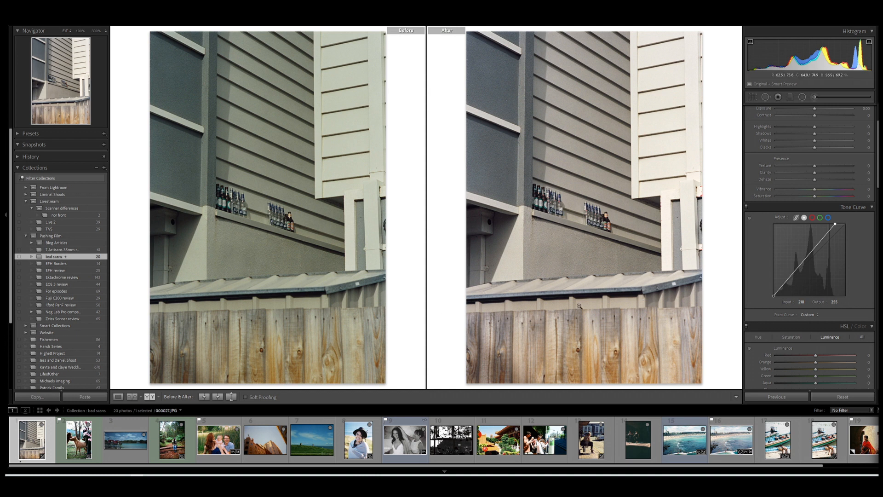
scroll(828, 156, "up", 3)
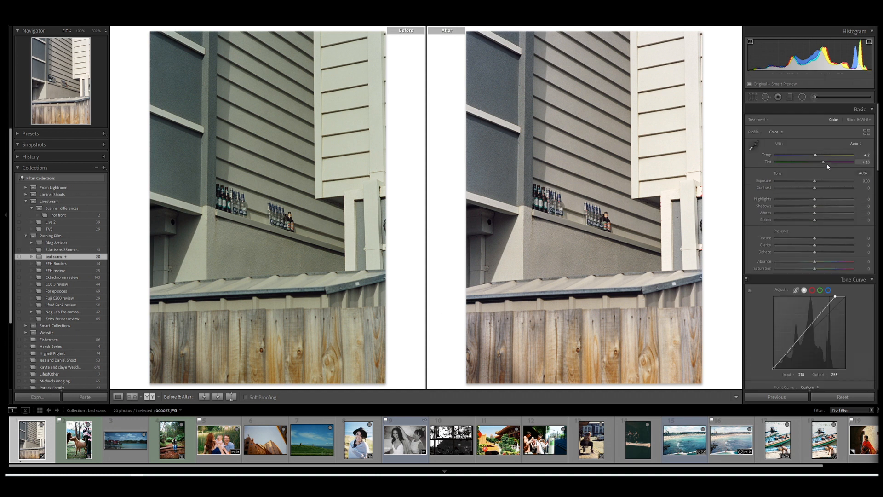
left_click_drag(816, 155, 815, 155)
left_click_drag(802, 336, 788, 350)
Step: Go to the horse photo and turn off the clipping warnings
key("Right")
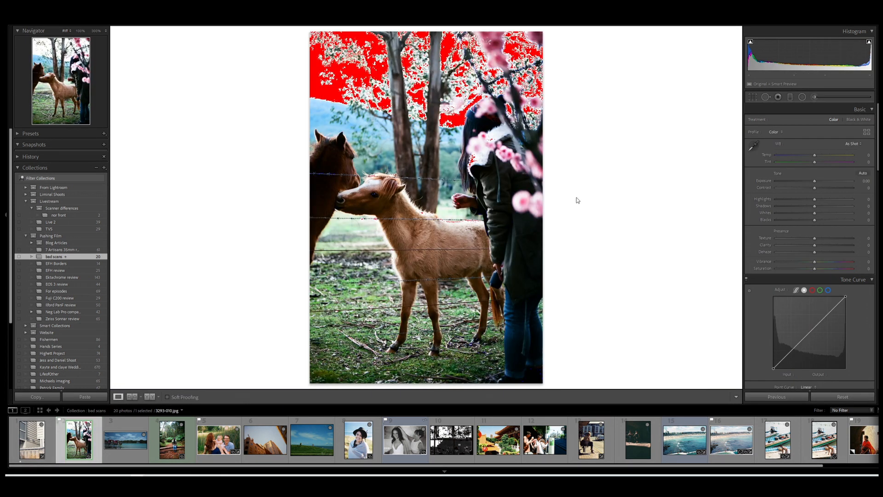
key("j")
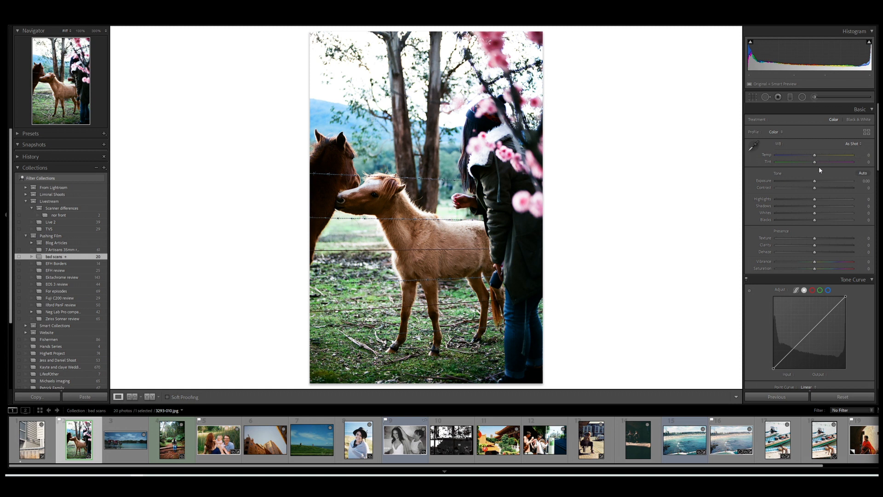
left_click_drag(795, 186, 776, 188)
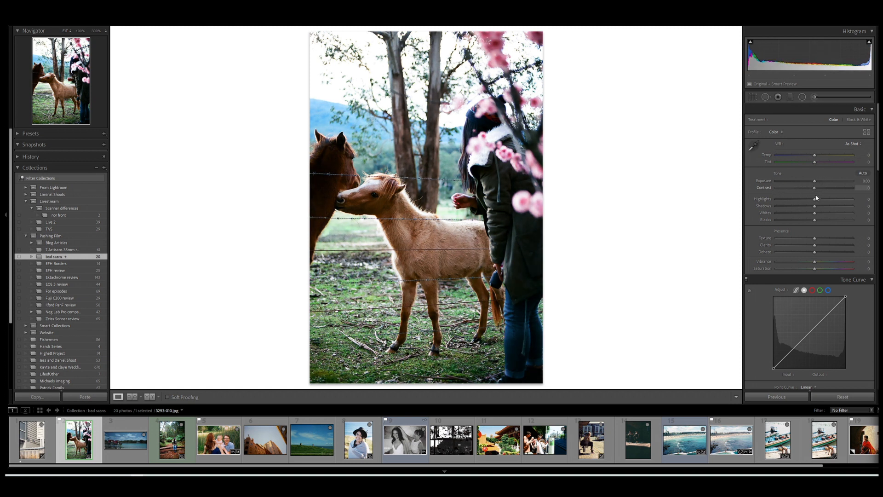
mouse_move(777, 192)
left_mouse_down()
mouse_move(820, 199)
mouse_move(773, 195)
mouse_move(802, 195)
mouse_move(781, 194)
left_mouse_up()
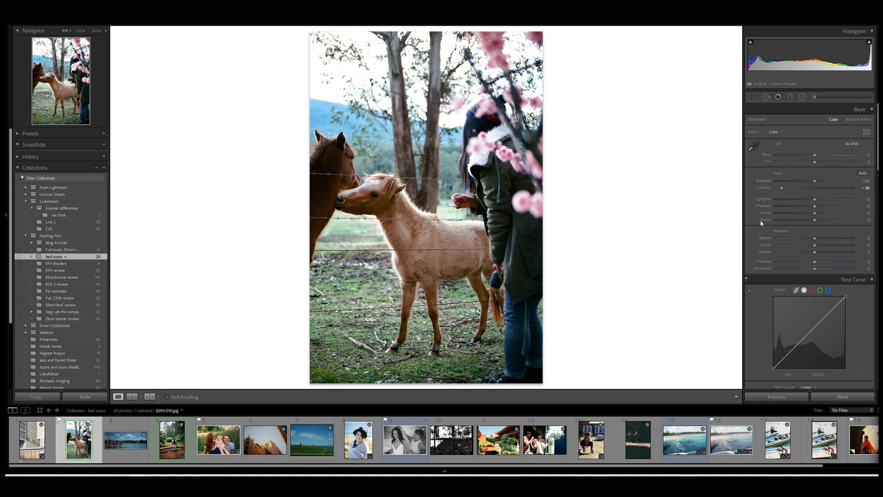
mouse_move(814, 205)
left_mouse_down()
mouse_move(837, 207)
mouse_move(827, 208)
left_mouse_up()
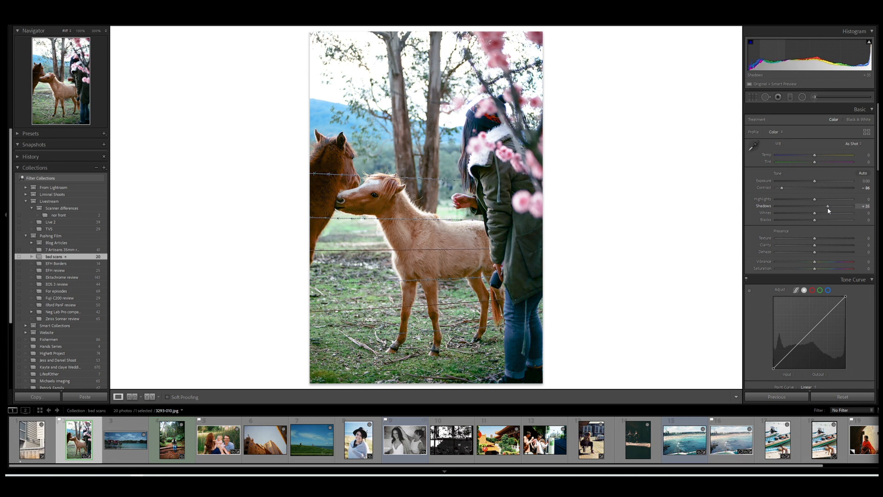
left_click(790, 198)
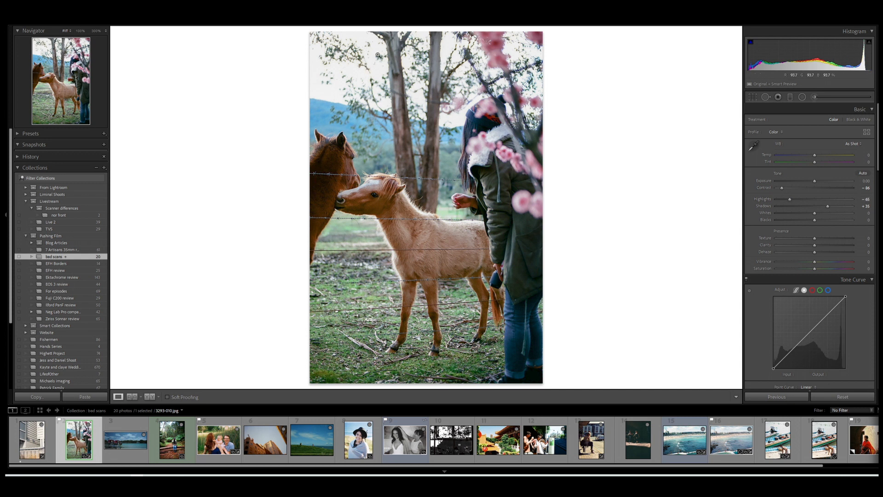
mouse_move(308, 34)
left_mouse_down()
mouse_move(303, 59)
mouse_move(318, 81)
mouse_move(380, 105)
mouse_move(505, 113)
mouse_move(572, 69)
mouse_move(481, 32)
mouse_move(371, 33)
left_mouse_up()
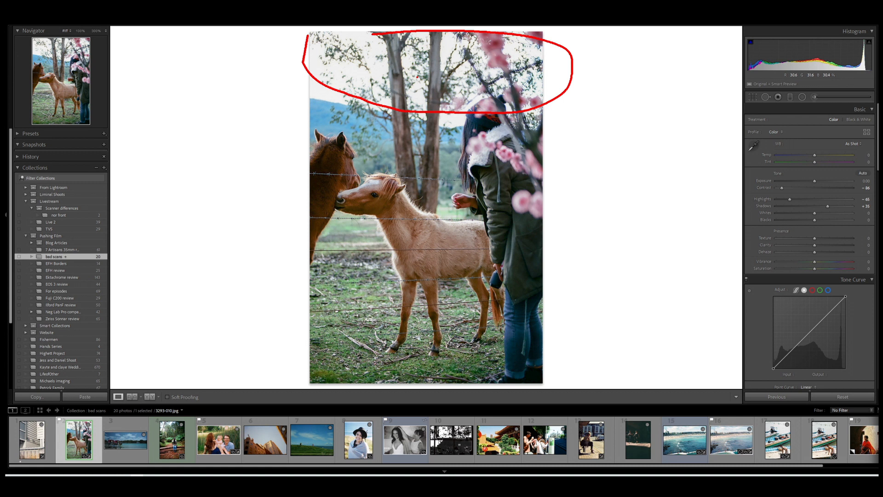
left_click(842, 397)
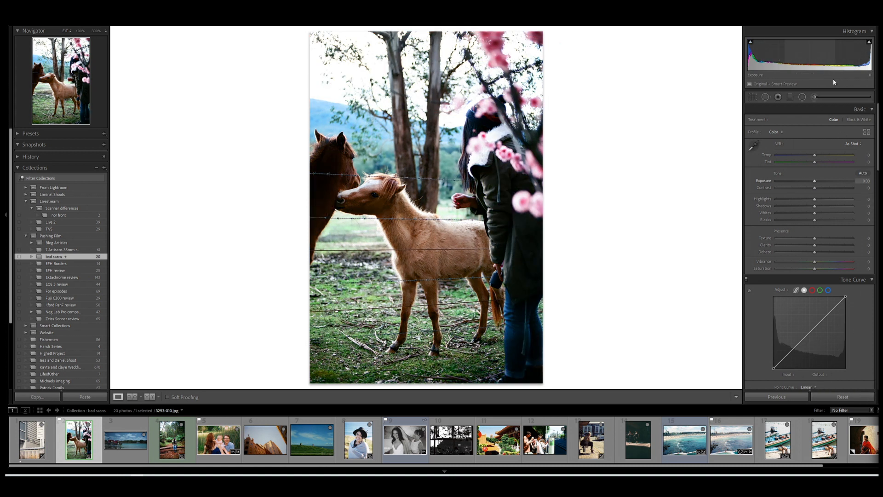
Step: Soften the horse photo by setting Contrast to -75 and Shadows to +11
left_click_drag(815, 189, 780, 187)
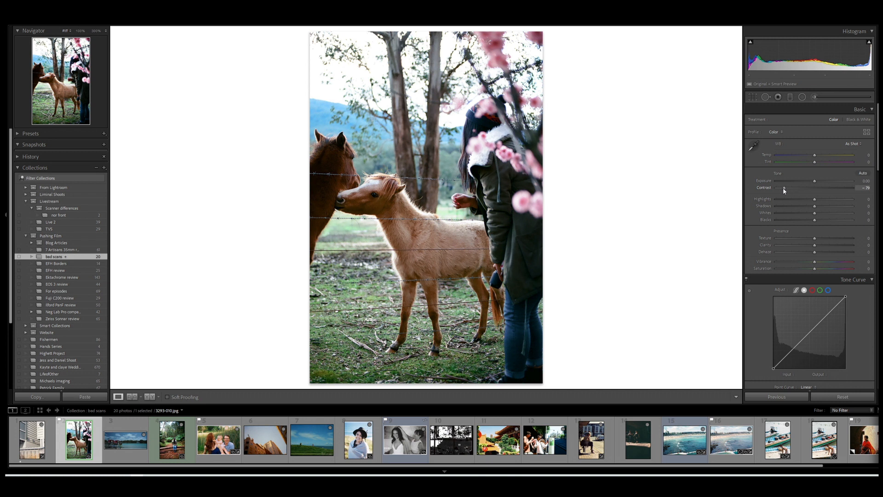
mouse_move(783, 188)
left_mouse_down()
mouse_move(797, 190)
mouse_move(785, 190)
left_mouse_up()
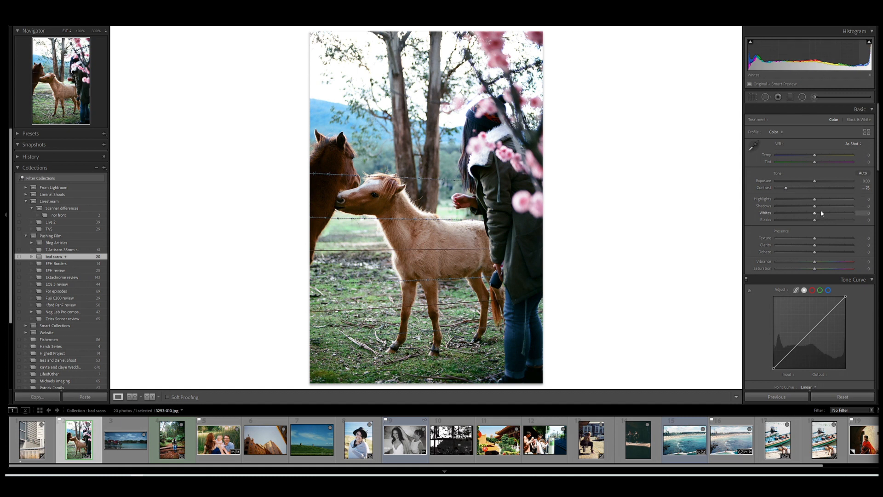
left_click_drag(820, 206, 819, 209)
Step: On the horse photo's point curve, lower the white point to output 249 and raise the black point to output 4
left_click_drag(845, 297, 848, 300)
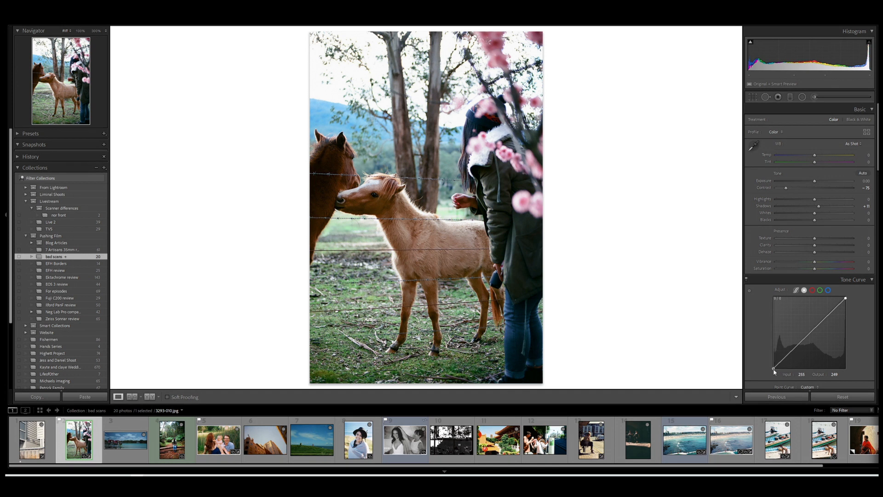
left_click_drag(773, 372, 773, 368)
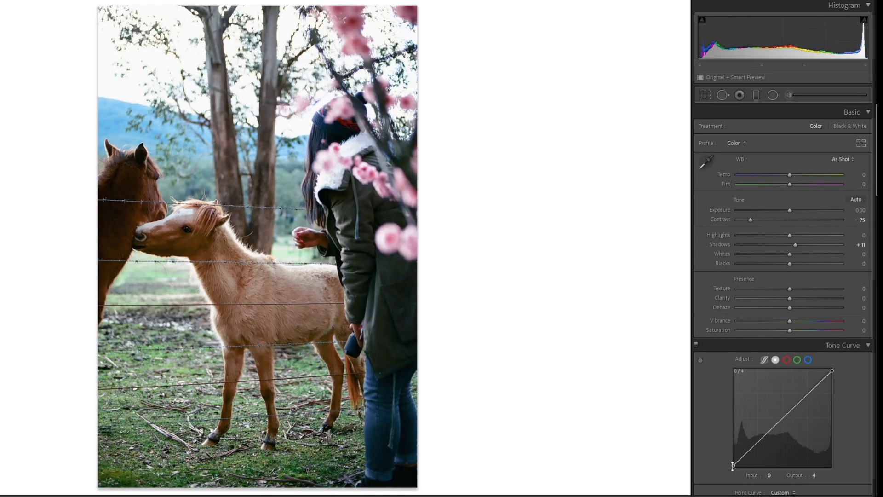
left_click_drag(733, 466, 731, 468)
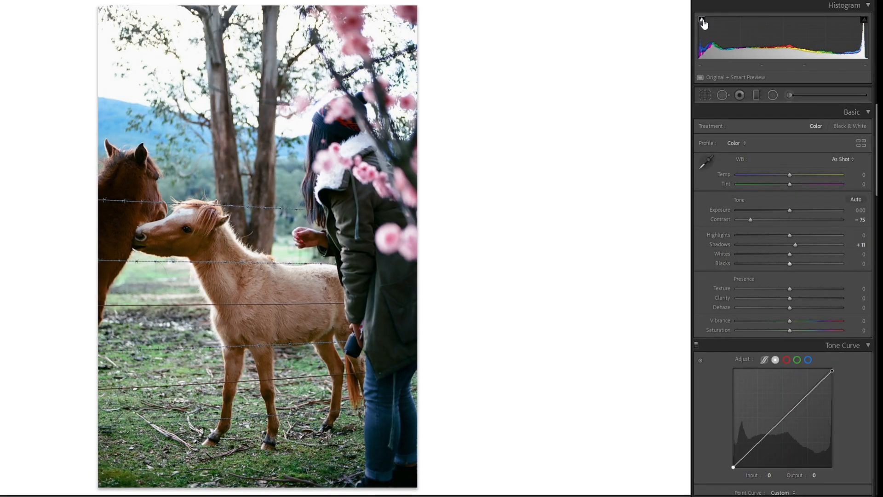
left_click_drag(734, 466, 734, 463)
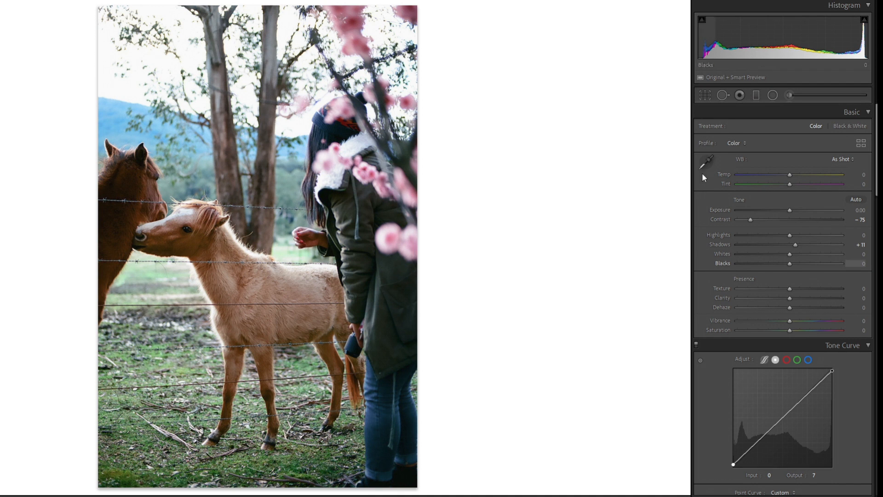
left_click_drag(733, 464, 729, 465)
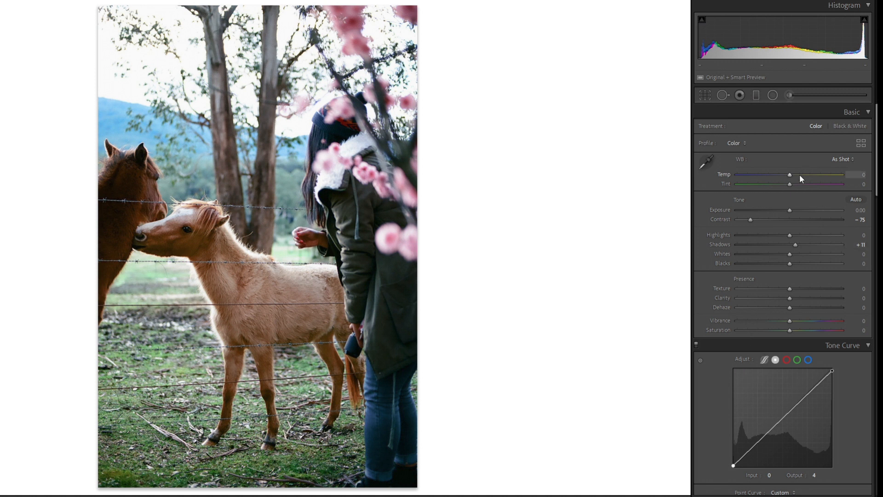
Step: Neutralize the horse photo's white balance from the jacket's white fleece collar, fine-tuning temperature and tint, and compare with the original
left_click(706, 162)
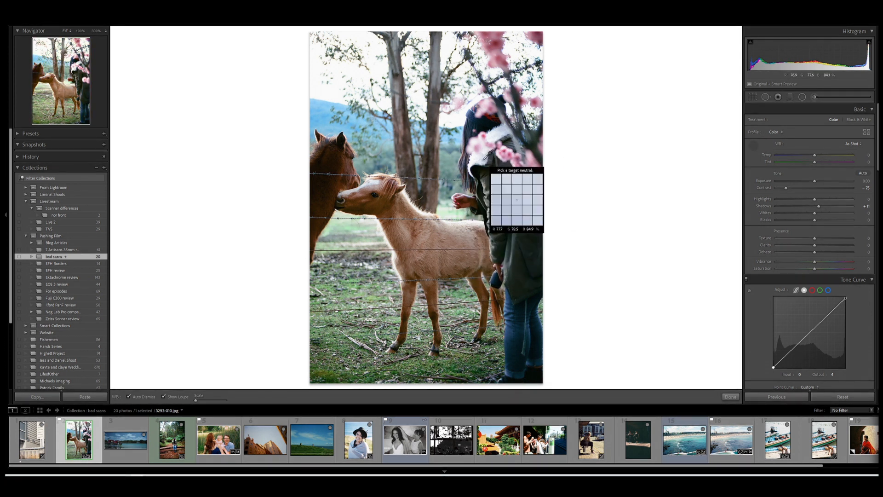
left_click(488, 164)
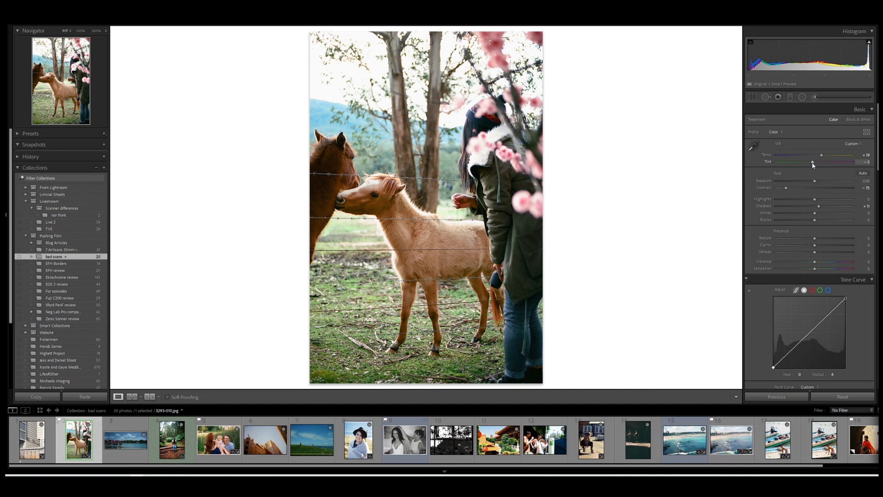
left_click_drag(818, 163, 822, 156)
key("y")
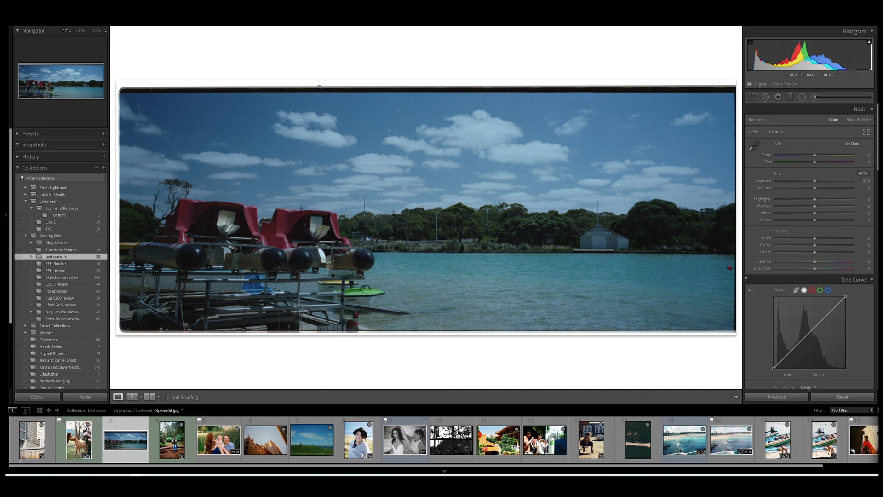
Step: Crop the panoramic lake photo to remove the white and black film borders around the image
key("r")
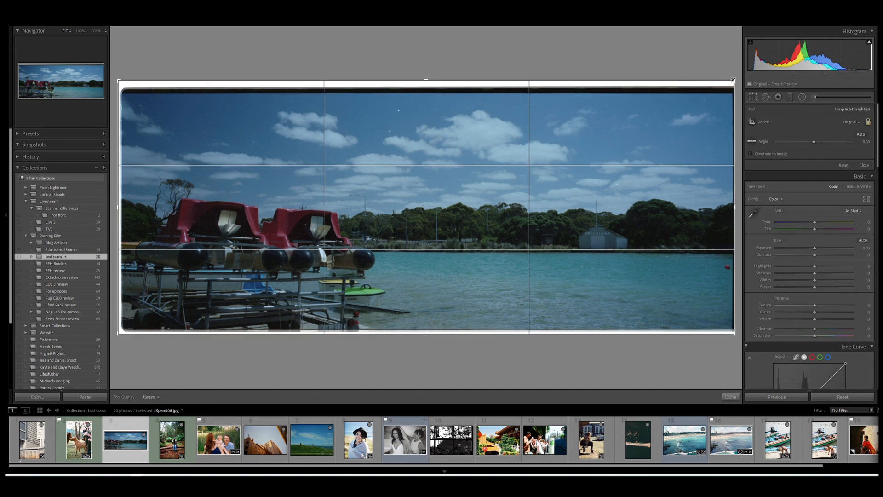
left_click_drag(733, 80, 706, 90)
left_click_drag(656, 115, 666, 109)
key("Return")
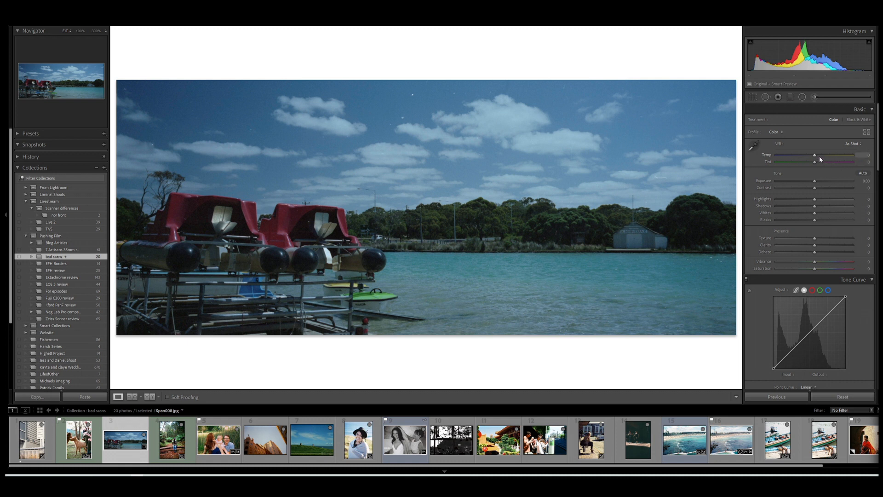
Step: Neutralize the lake photo's white balance from the white clouds, compare with Auto, and fine-tune to Temp +37 and Tint +20
left_click(755, 146)
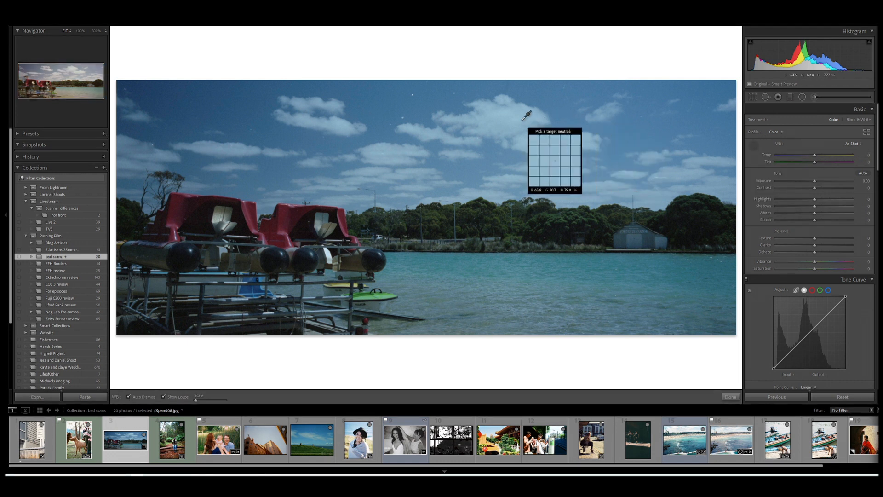
left_click(522, 119)
left_click(846, 145)
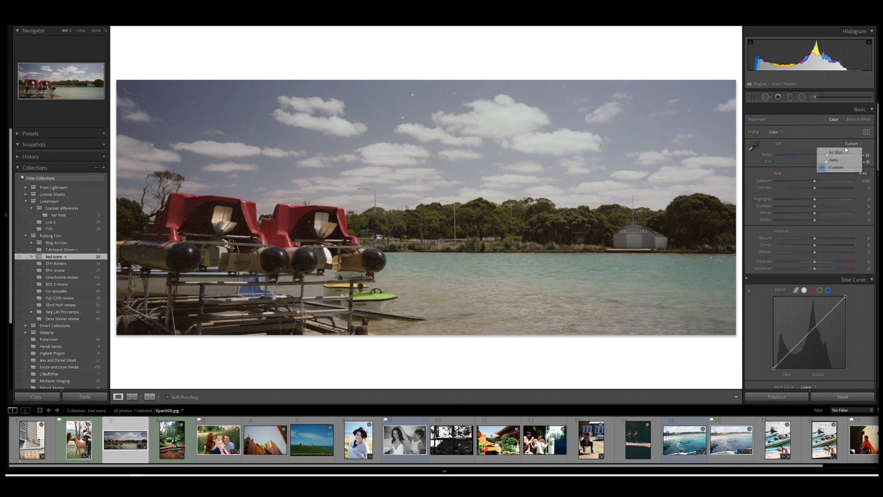
left_click(846, 160)
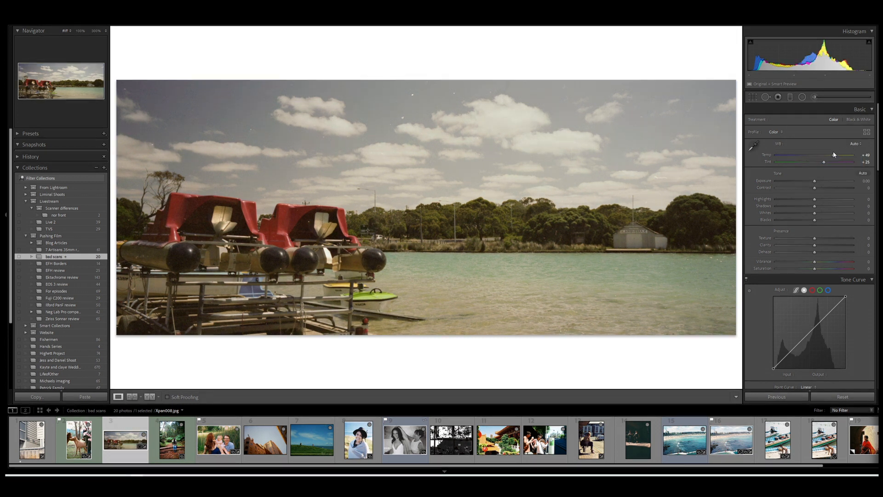
left_click(852, 144)
left_click(834, 166)
mouse_move(827, 155)
left_mouse_down()
mouse_move(822, 162)
mouse_move(829, 156)
left_mouse_up()
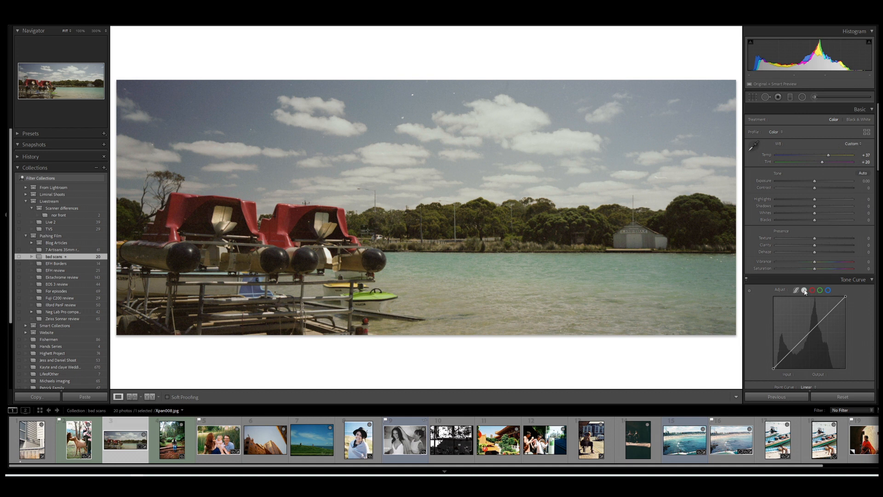
Step: On the lake photo's combined point curve, pull the white point to input 236 and try moving the black point inward
left_click_drag(846, 299, 841, 295)
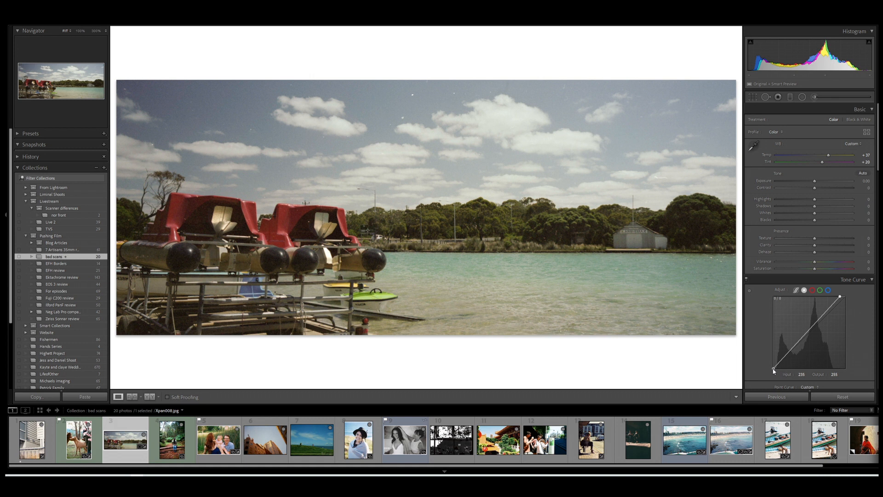
left_click_drag(773, 371, 775, 372)
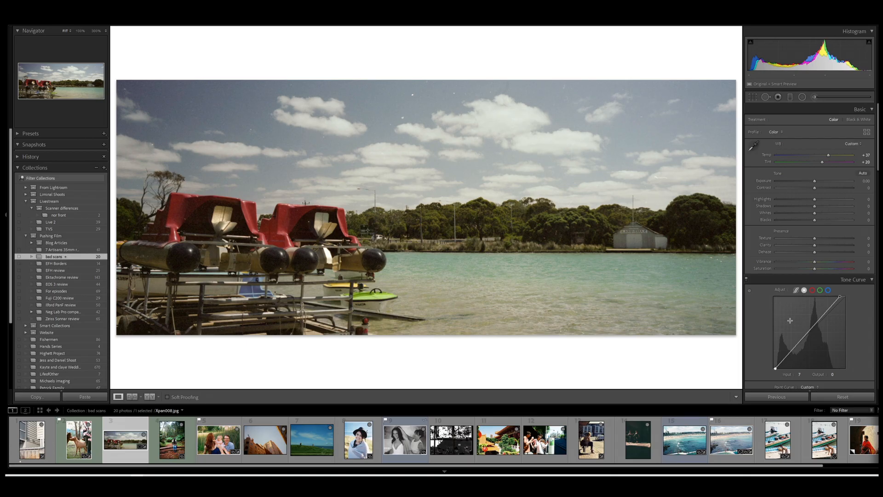
left_click_drag(775, 368, 773, 368)
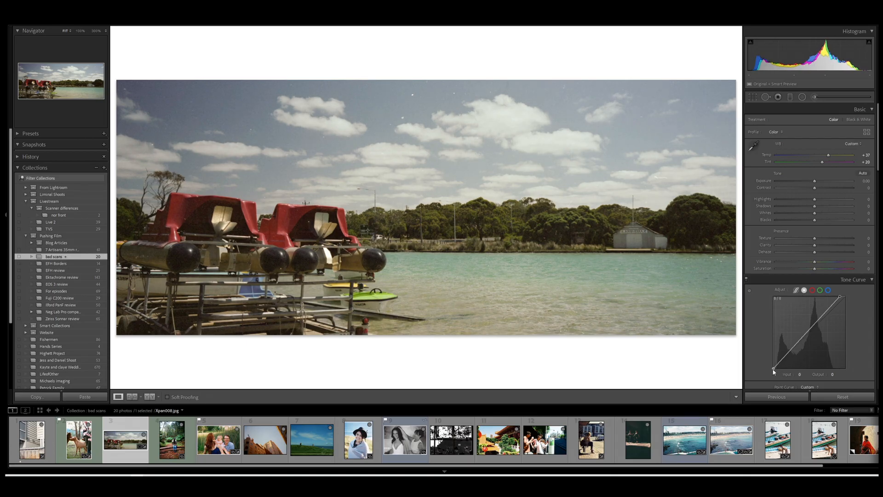
Step: On the lake photo's channel curves, move the black points inward on red, to input 18 on green and to input 11 on blue
left_click(814, 291)
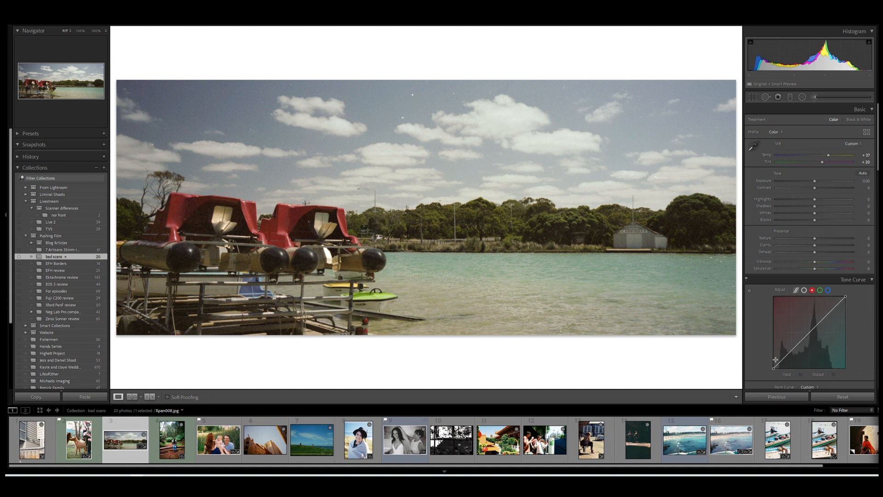
left_click_drag(773, 367, 779, 375)
left_click(820, 290)
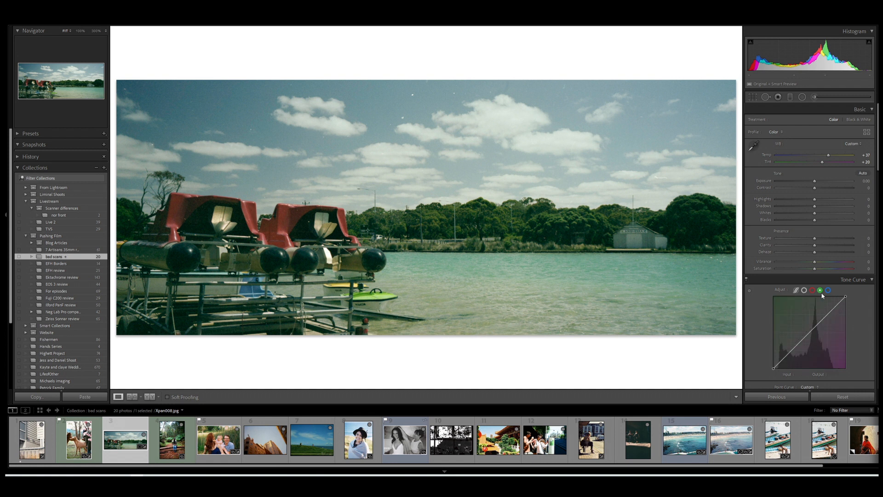
left_click_drag(774, 369, 779, 378)
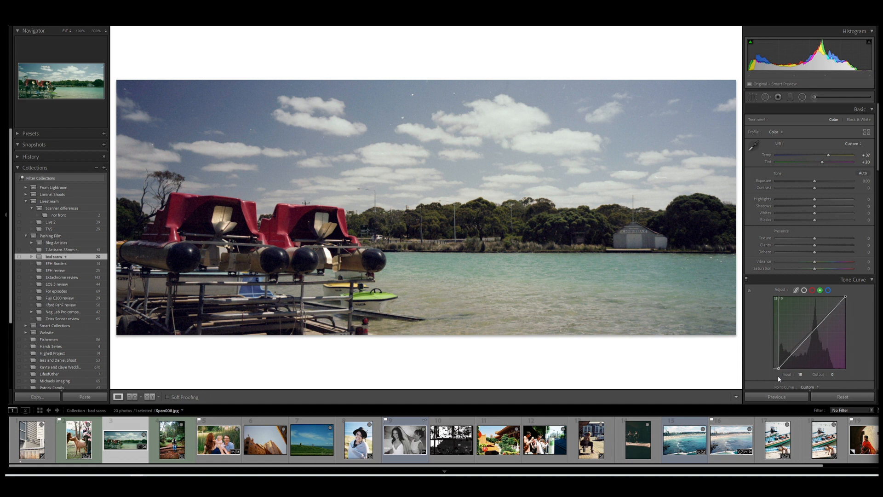
left_click(829, 290)
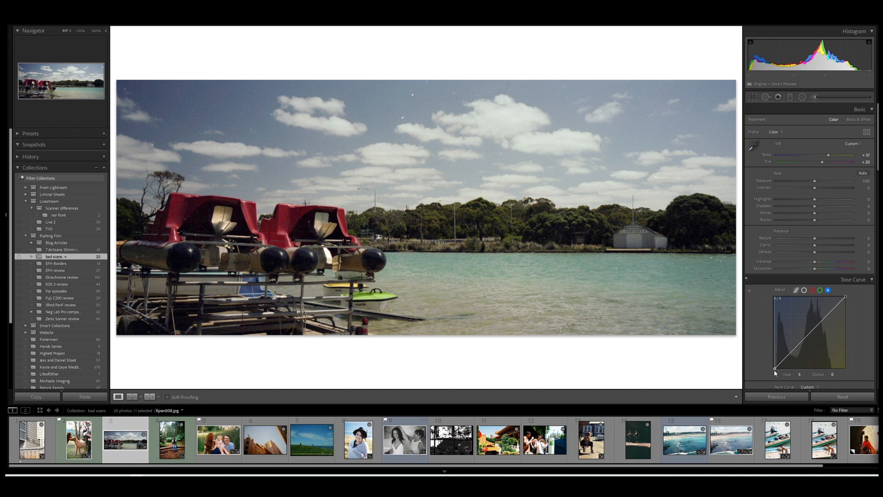
left_click_drag(774, 371, 777, 373)
left_click(415, 92)
left_click(405, 147)
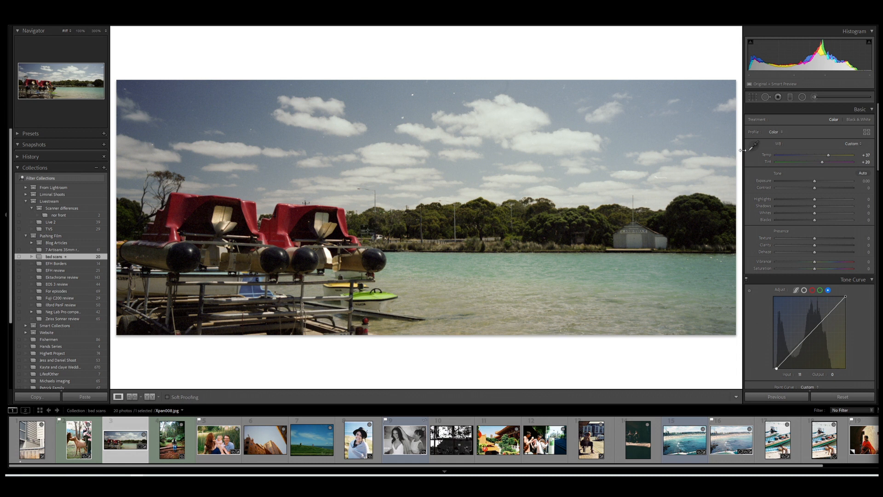
Step: Brighten the lake photo's combined curve with the white point at input 212 and raised midtones and shadows, checking clipping and comparing with the original
left_click(804, 290)
left_click_drag(840, 296, 834, 294)
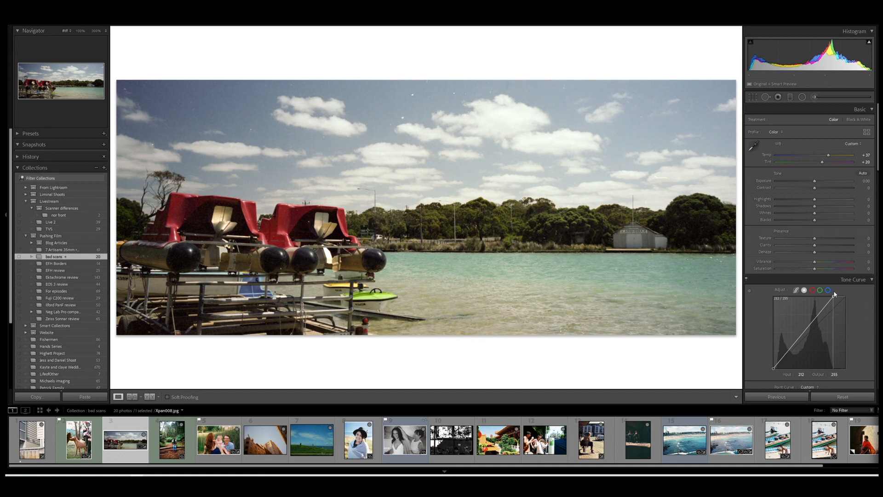
key("j")
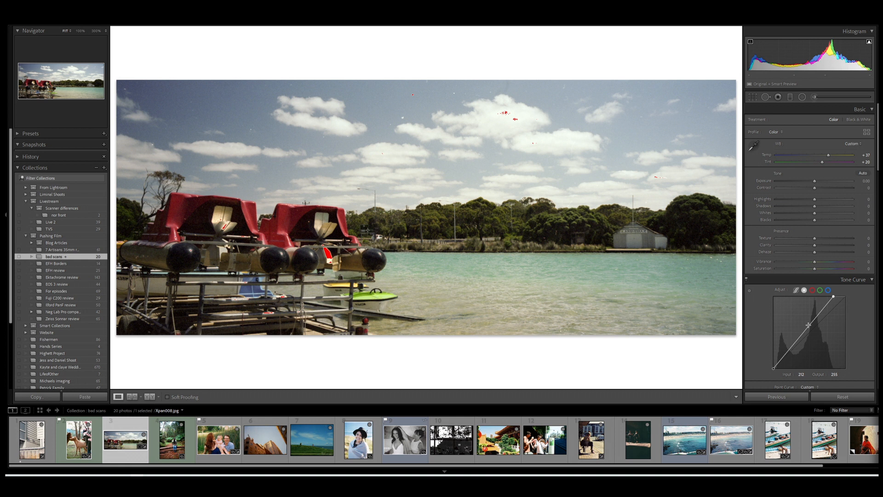
left_click_drag(804, 332, 785, 353)
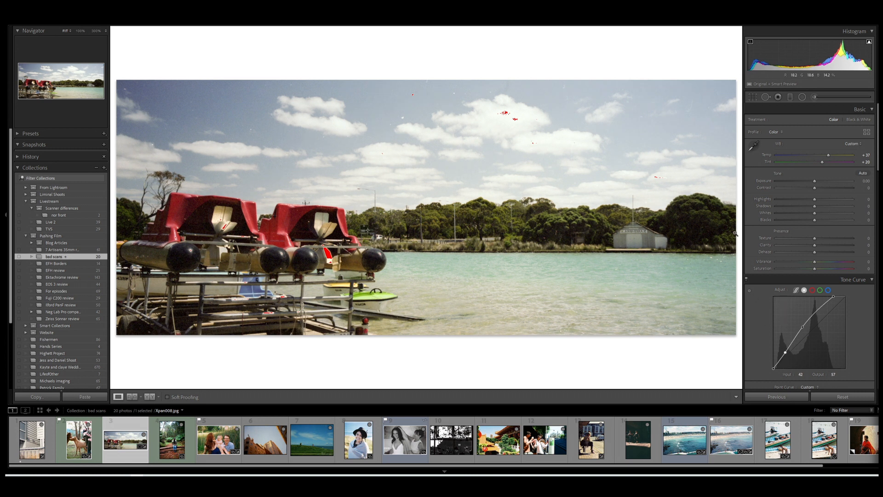
key("backslash")
key("backslash")
key("y")
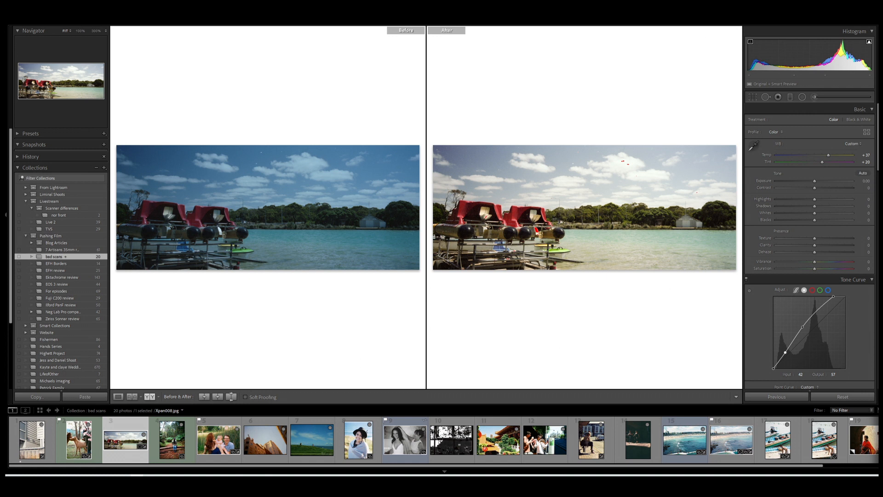
Step: Open the forest portrait 3293-023.jpg in the library and examine the seated woman at 100%
key("e")
left_click(178, 439)
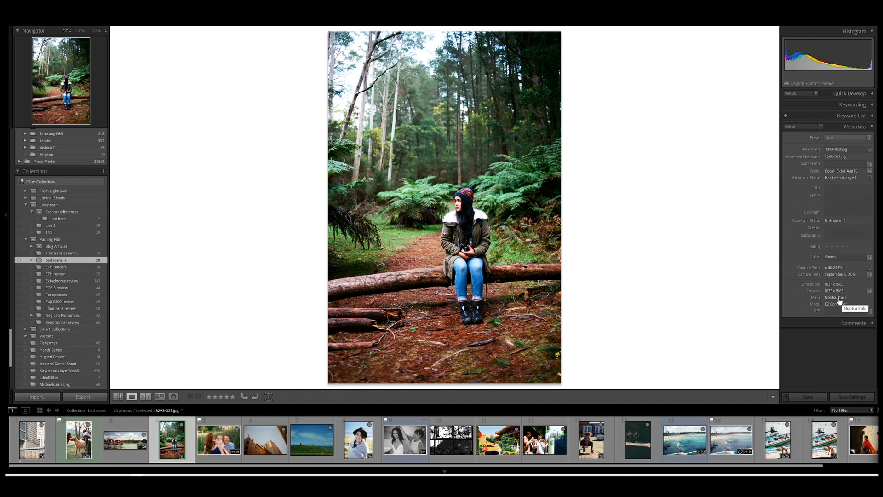
left_click(449, 217)
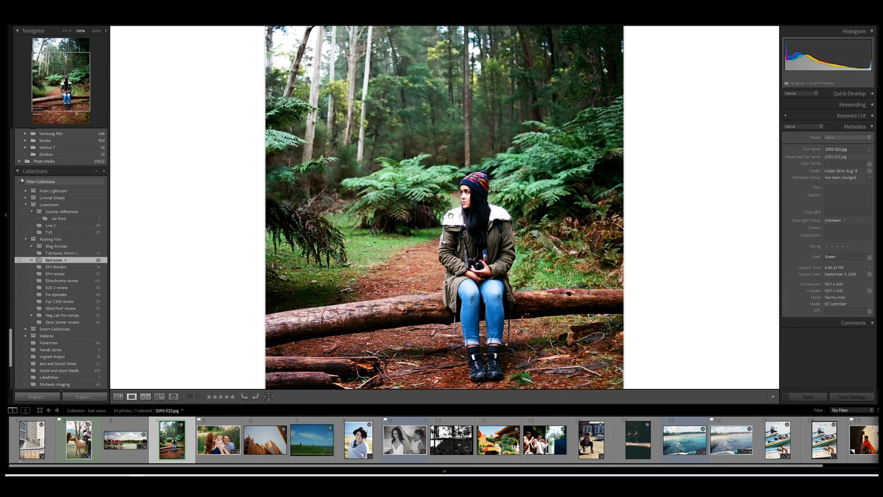
left_click_drag(451, 215, 476, 186)
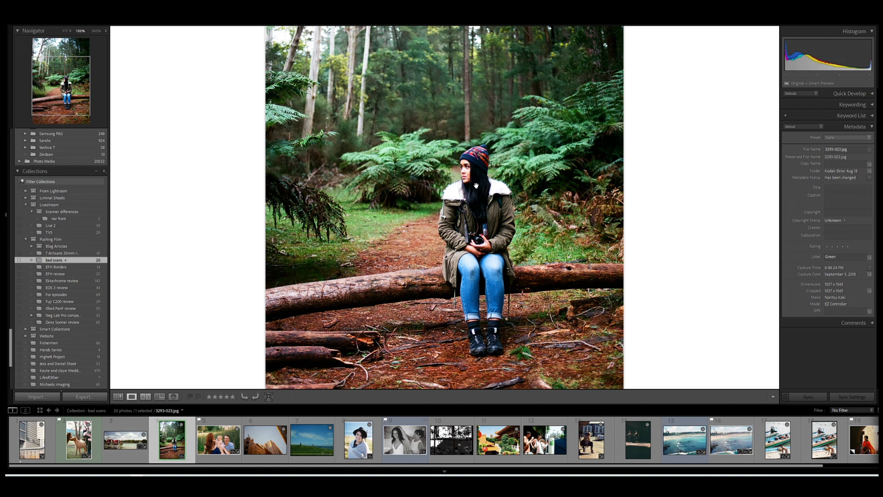
left_click(476, 186)
Step: Warm the forest portrait in single-photo develop view with Temp +14 and Tint +10, and hide the clipping overlay
key("d")
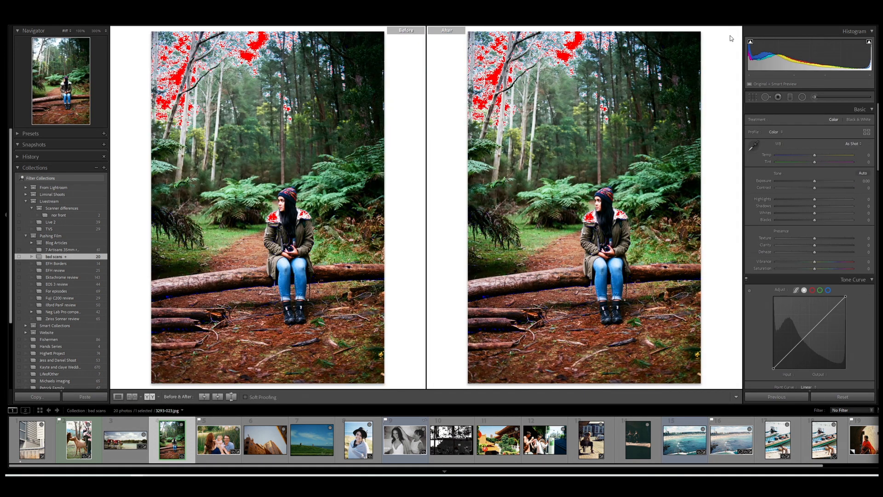
key("y")
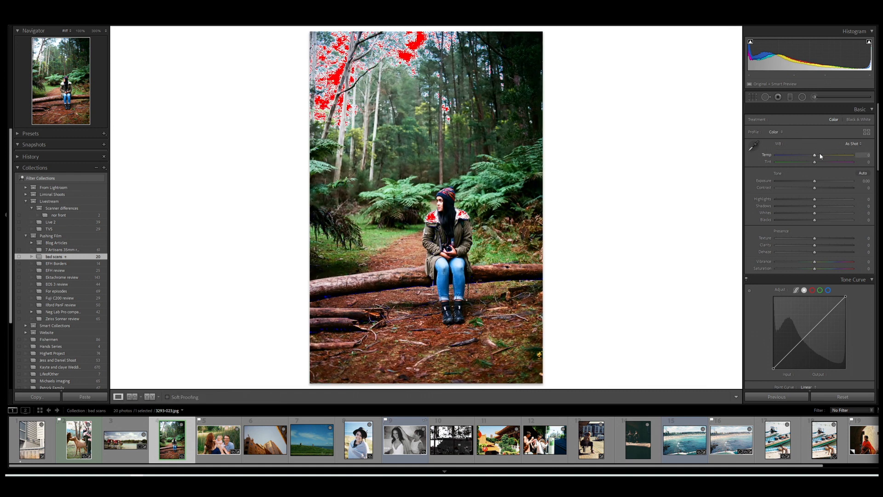
left_click(820, 156)
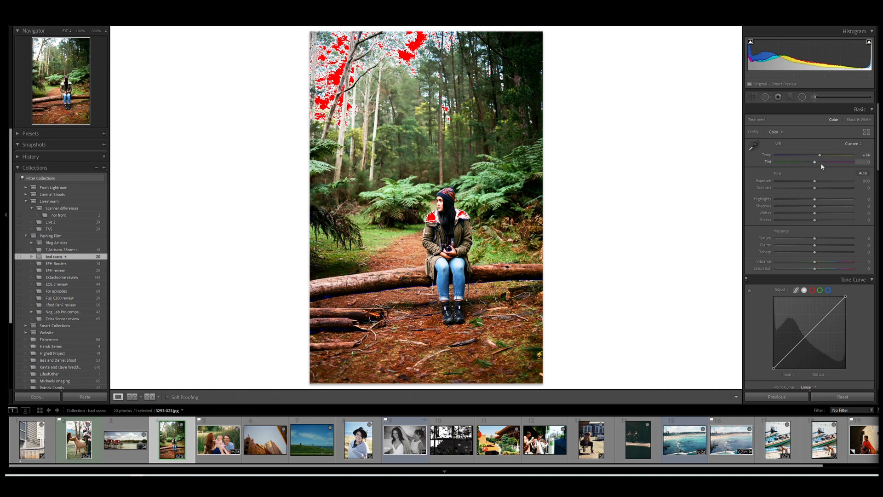
left_click(818, 161)
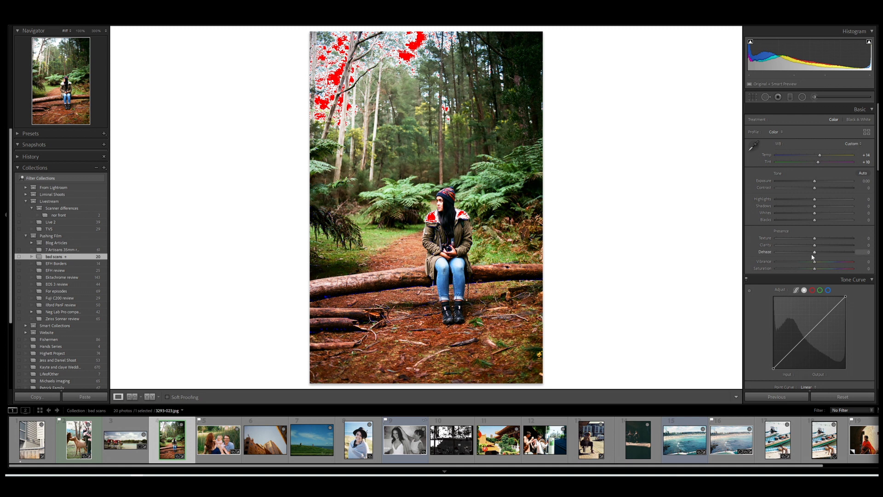
key("j")
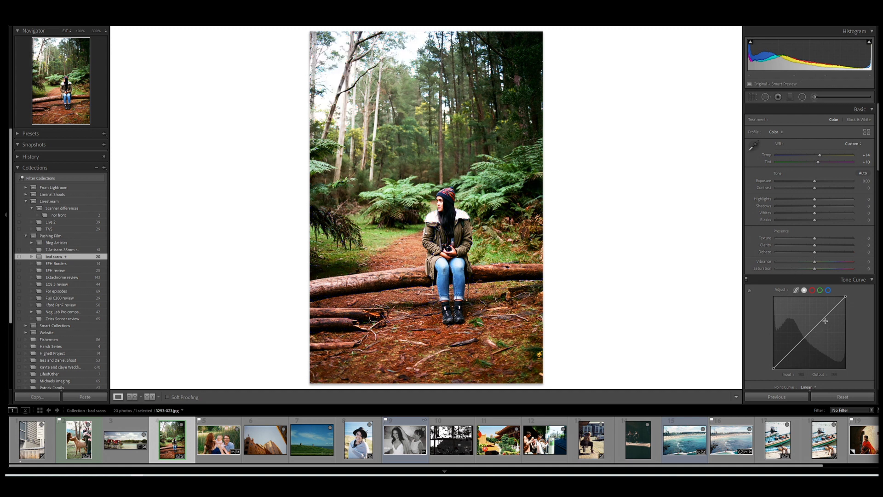
Step: Soften the forest portrait with Contrast -62, Highlights -25, Shadows +14 and Saturation -9, and raise the curve's midtones from 120 to 128
left_click_drag(814, 188, 792, 190)
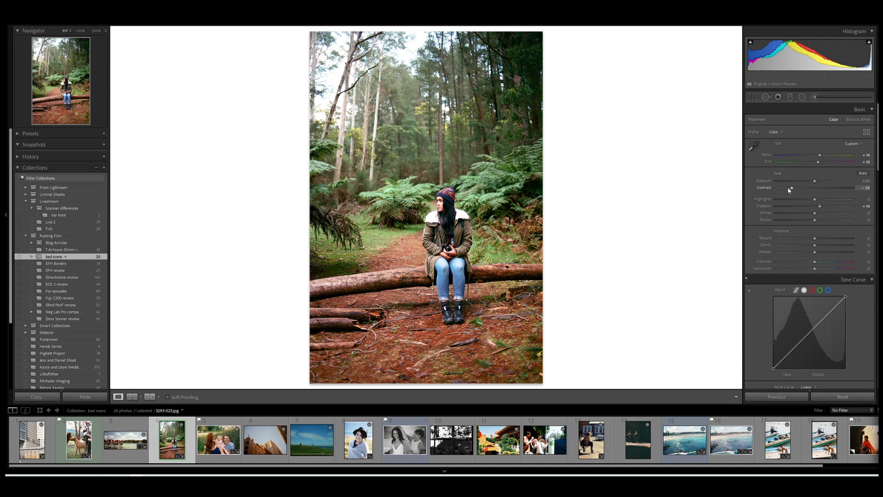
key("y")
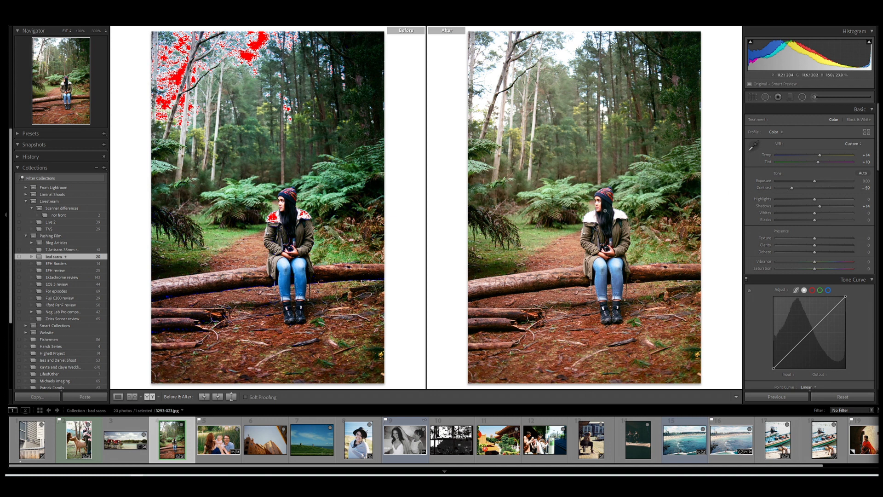
left_click_drag(815, 269, 811, 271)
left_click_drag(792, 188, 790, 190)
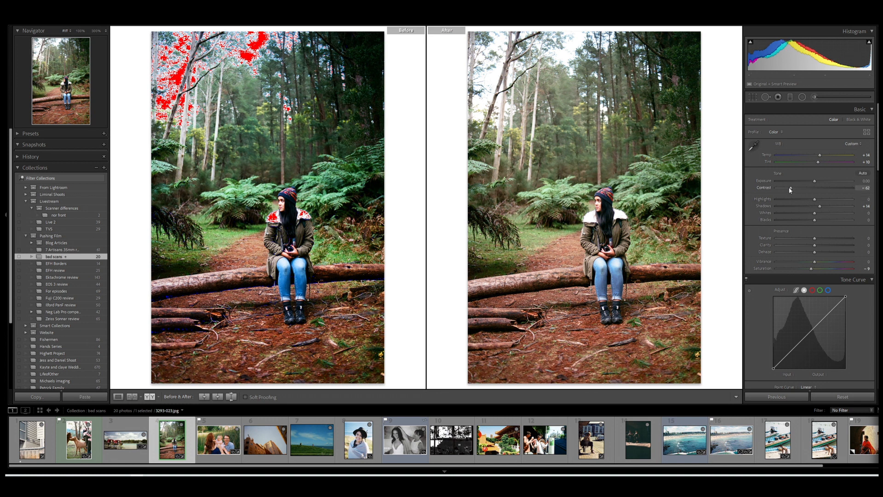
left_click_drag(809, 332, 808, 332)
left_click_drag(814, 199, 805, 203)
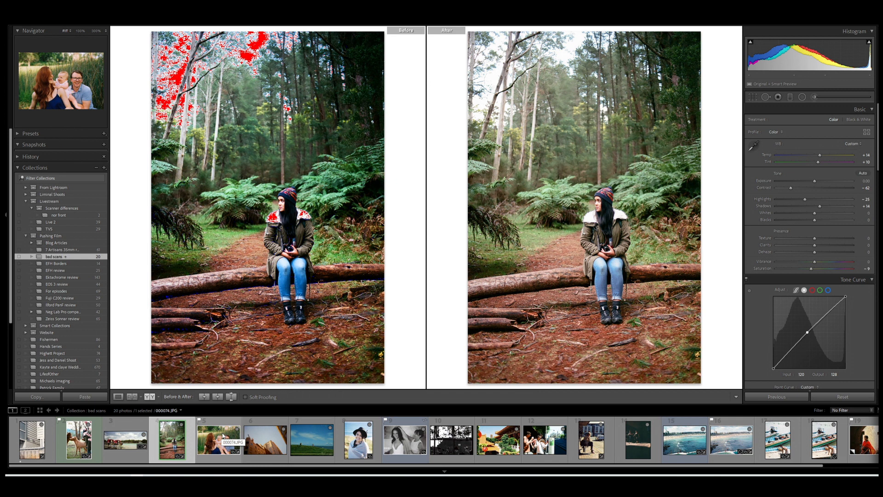
Step: Open the grassy seaside hill photo in single-photo view and neutralize its white balance from the white seagull
left_click(261, 445)
key("y")
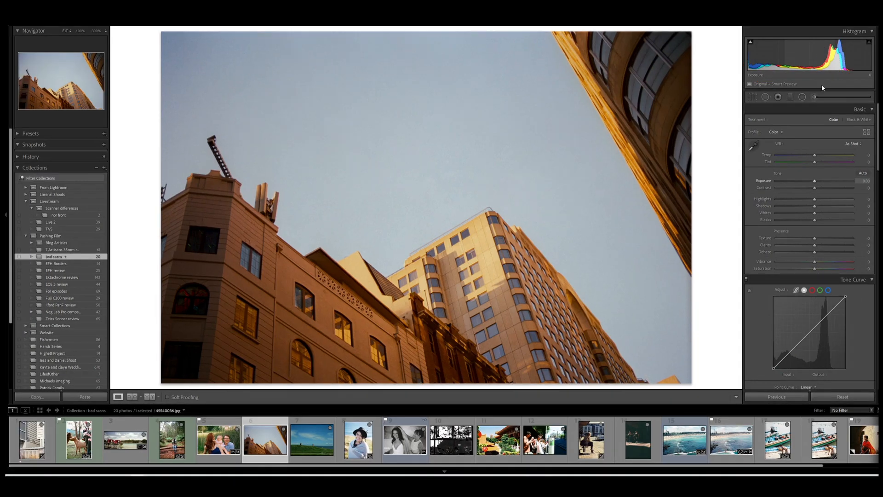
key("Right")
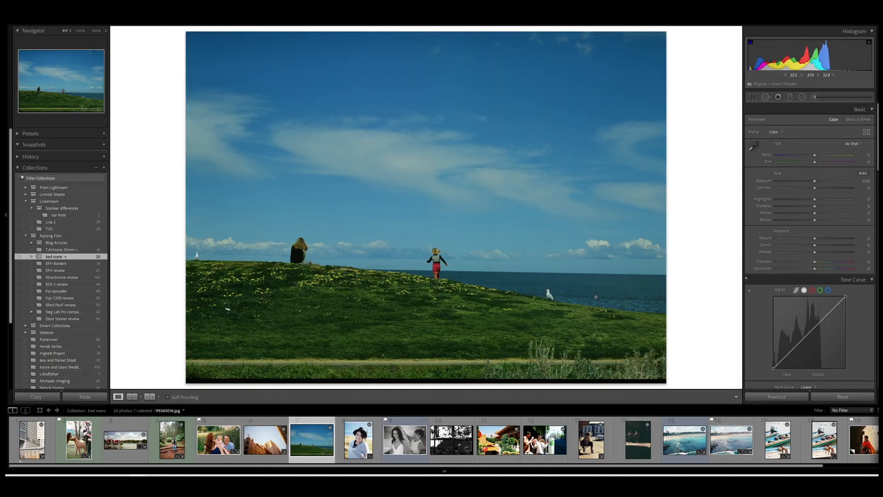
left_click(754, 145)
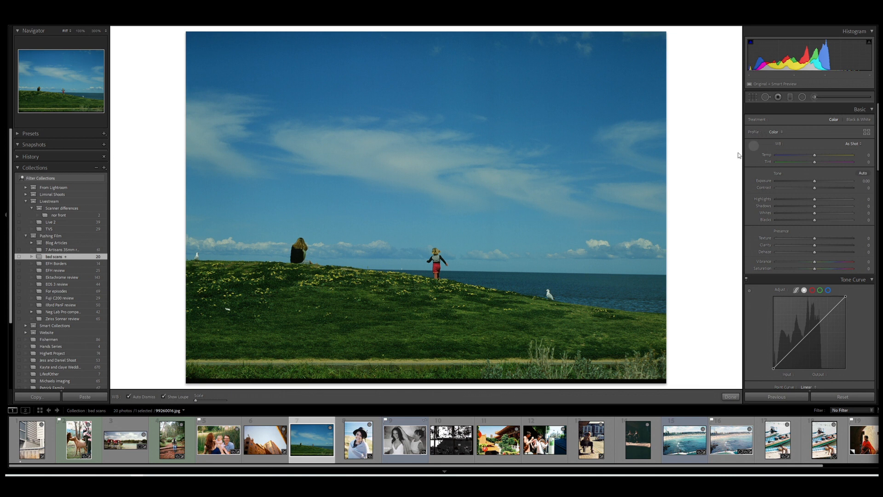
left_click(551, 296)
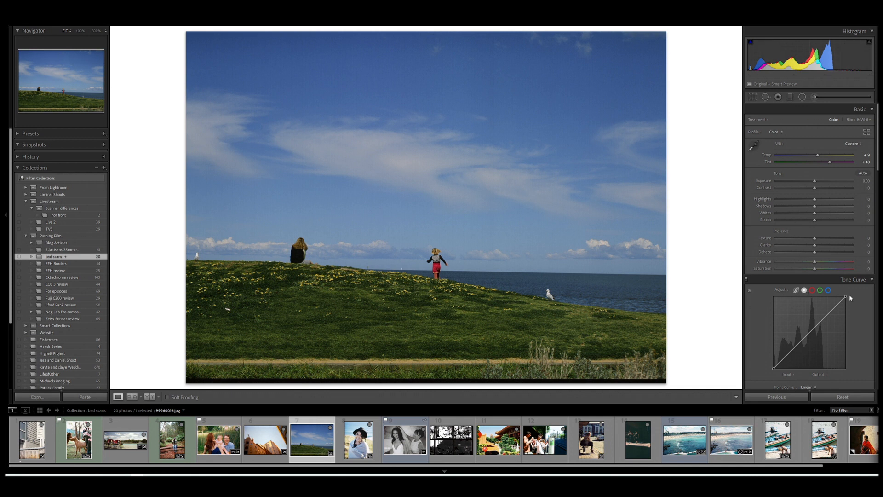
Step: On the hill photo's point curve, pull the white point to input 182, add a midtone point at 86/134, and inspect the sky at 100%
left_click_drag(846, 297, 826, 269)
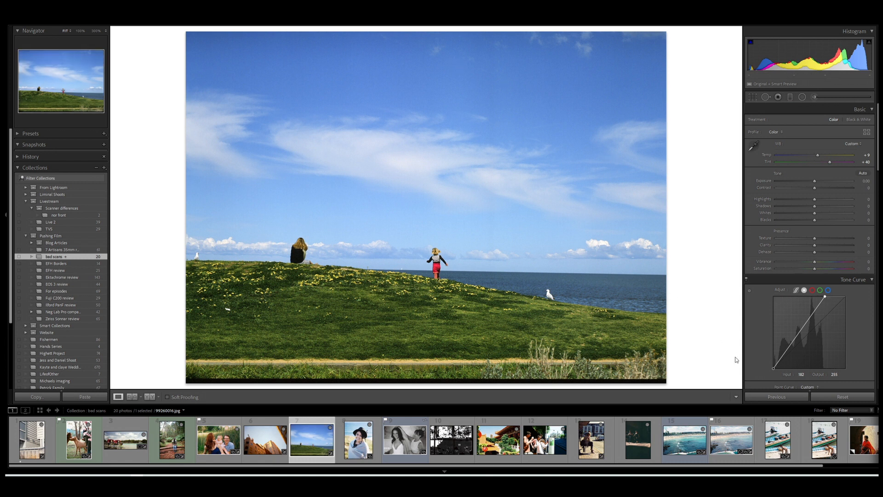
left_click(798, 329)
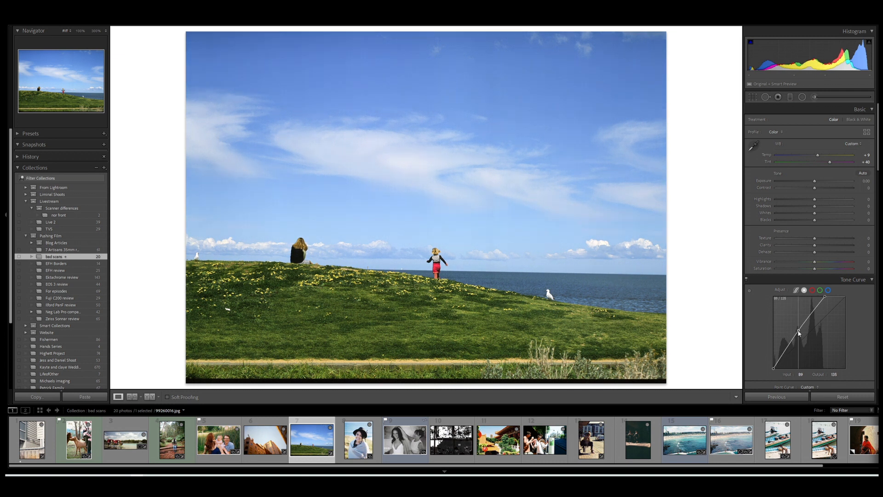
left_click(394, 73)
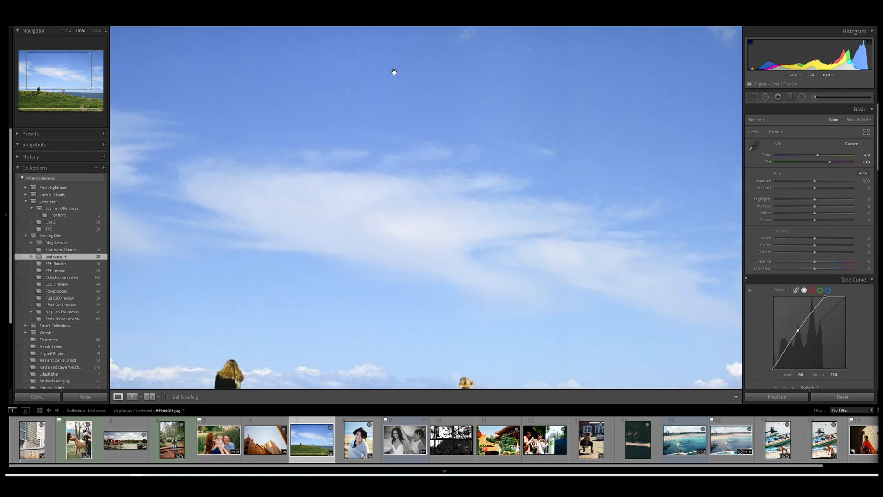
Step: Examine the hill photo's sky and horizon at 100%, then fit it to view and compare before and after
left_click_drag(442, 118, 452, 157)
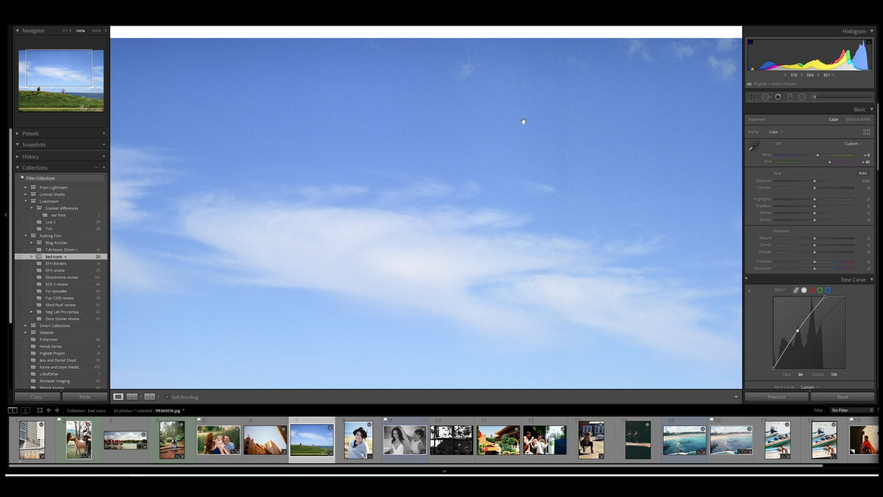
left_click_drag(503, 180, 419, 110)
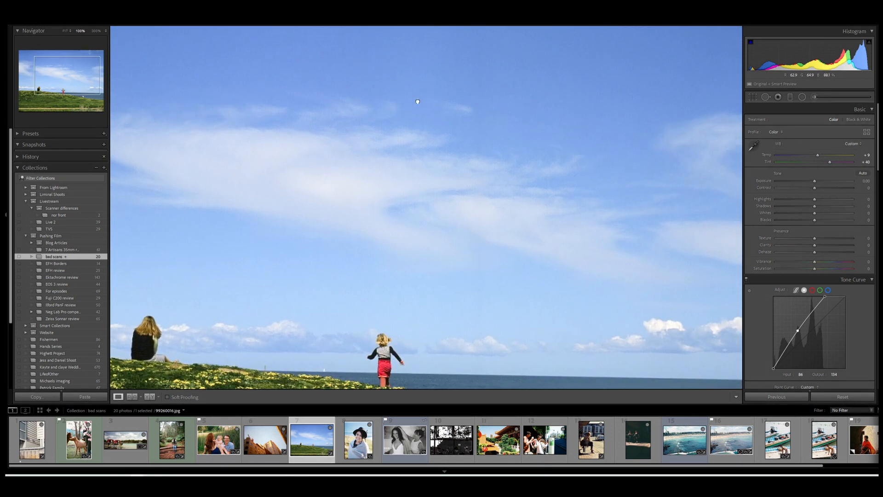
left_click_drag(425, 141, 597, 195)
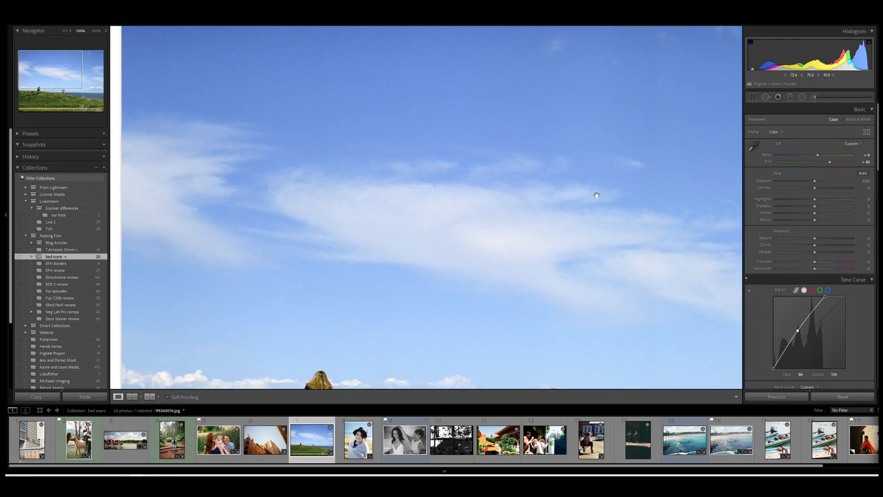
left_click(596, 195)
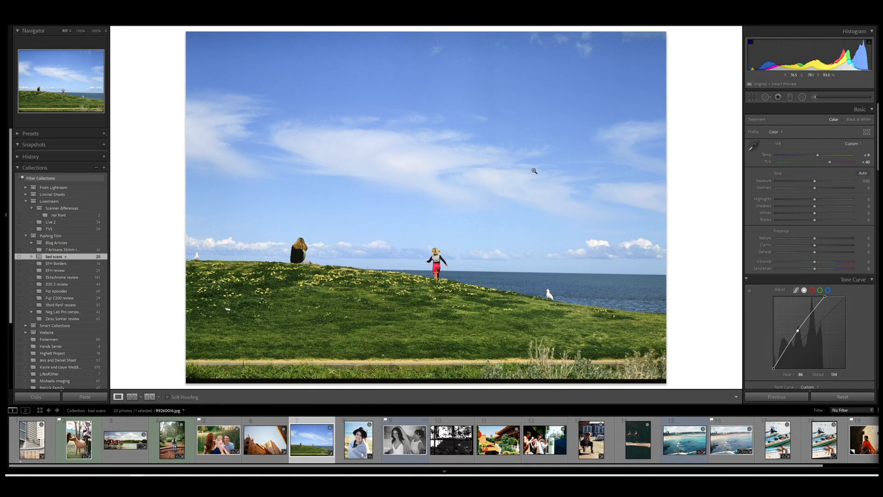
key("y")
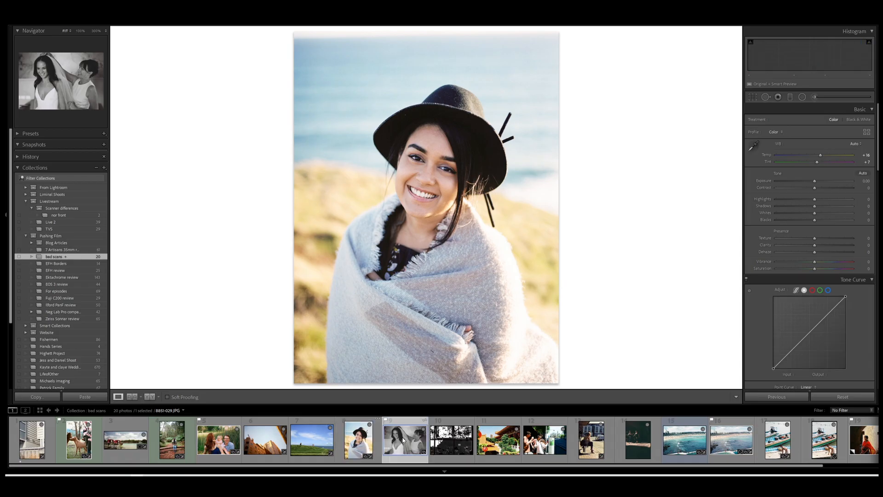
Step: Open the black-and-white bride photo and tighten its point curve with the black point at input 25 and the white point near 230
left_click(403, 439)
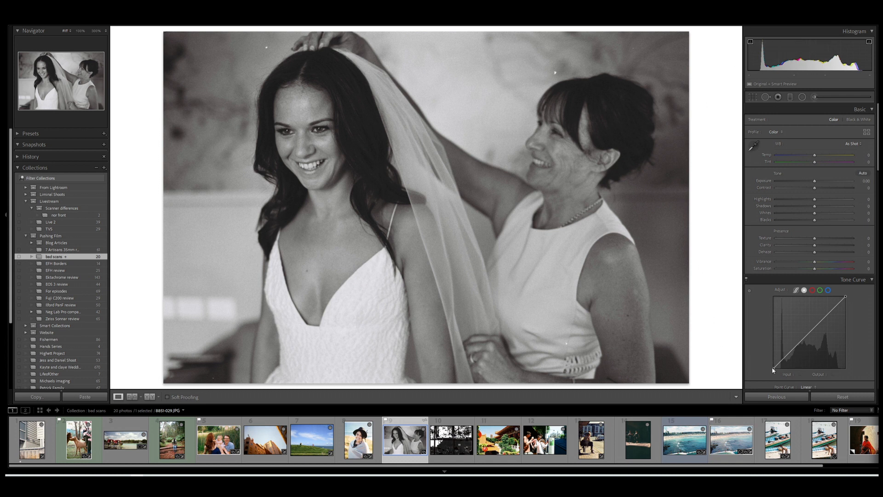
left_click_drag(773, 368, 780, 390)
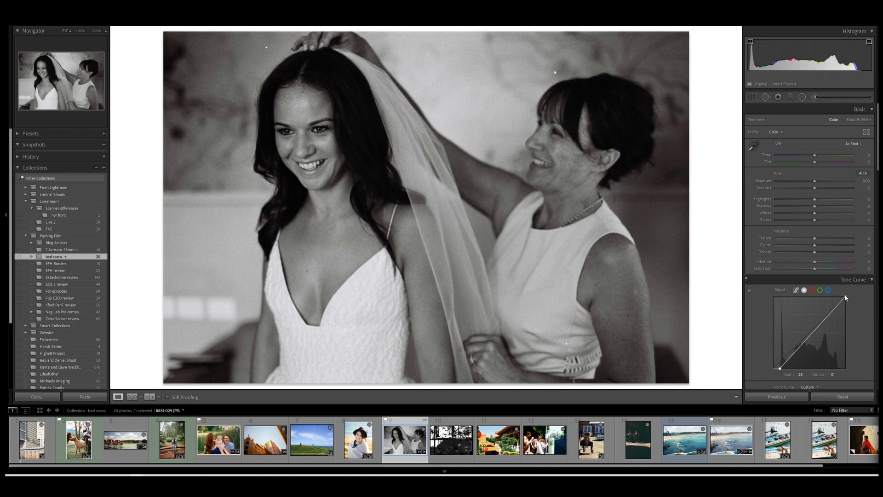
left_click_drag(845, 296, 840, 288)
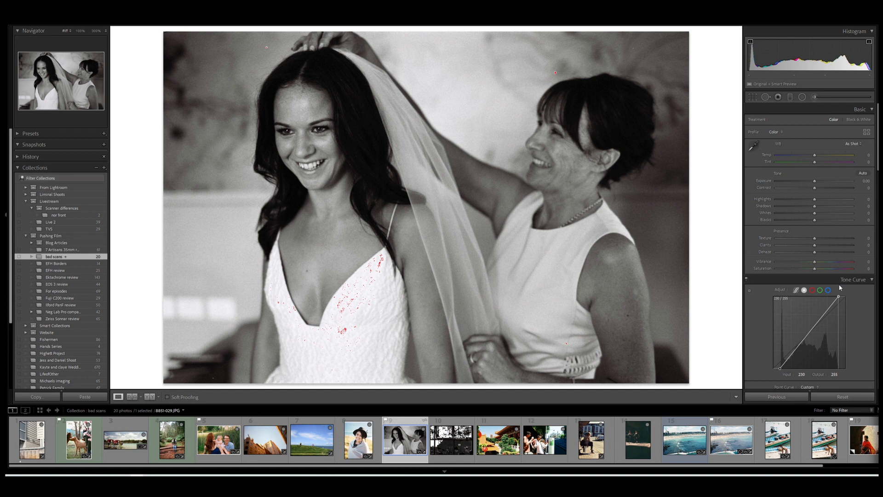
left_click(555, 74)
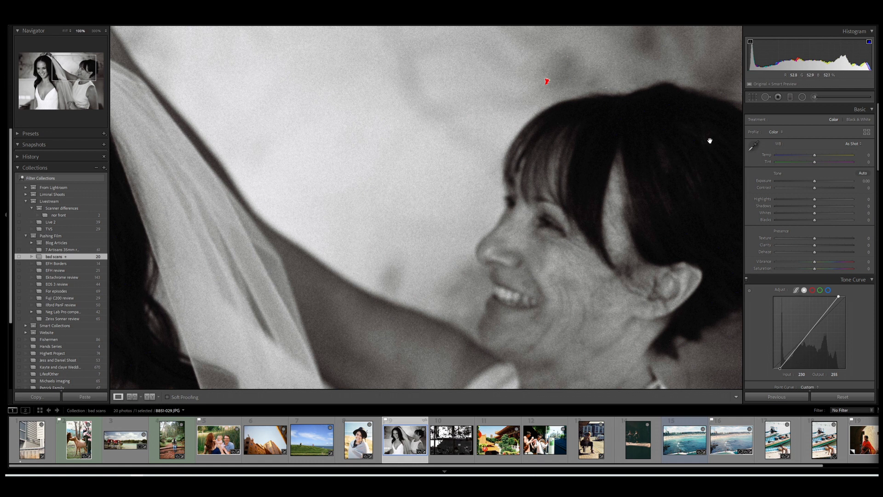
left_click(690, 205)
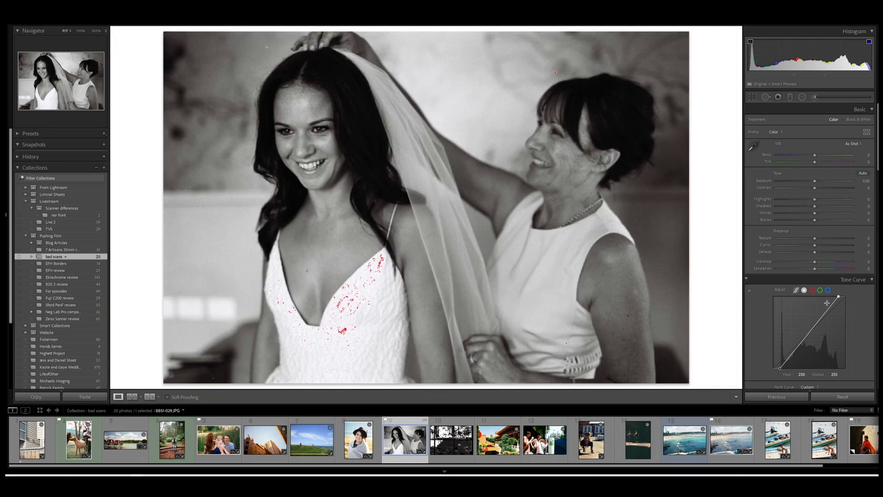
left_click_drag(838, 296, 839, 299)
key("y")
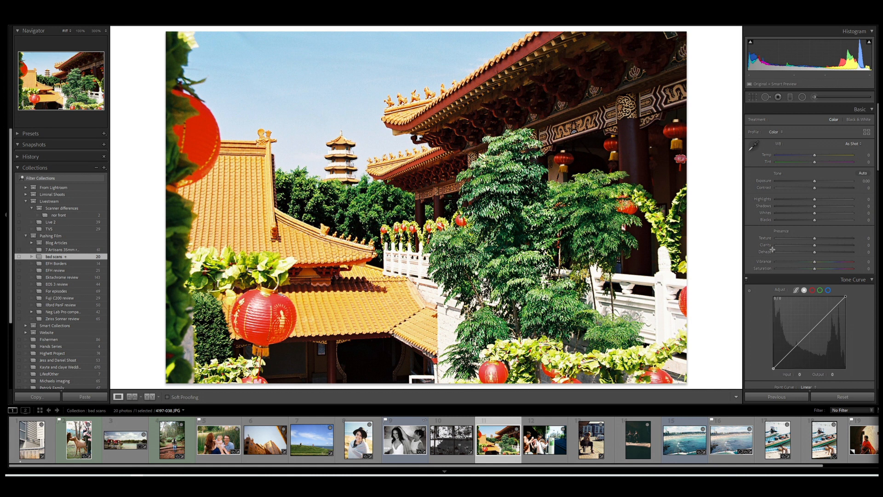
Step: Open the street photo with the parking meter and soften it with Shadows +27, Contrast -50 and a slight positive Tint
key("Right")
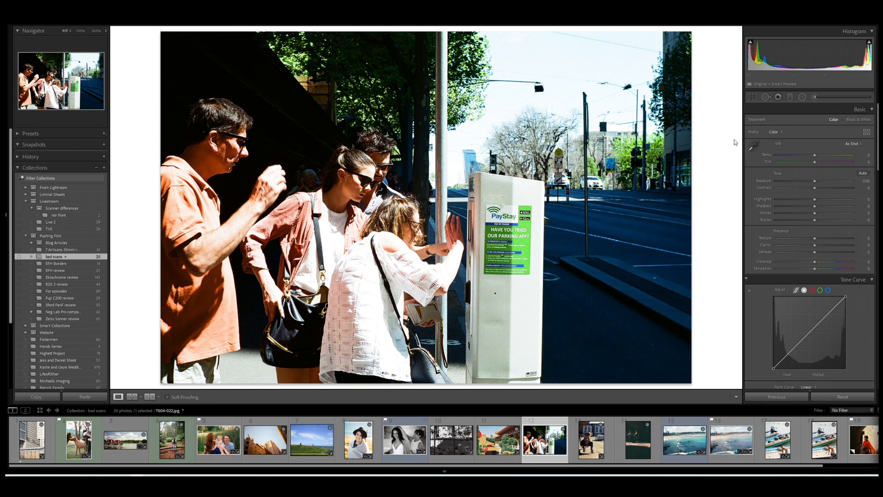
left_click(848, 207)
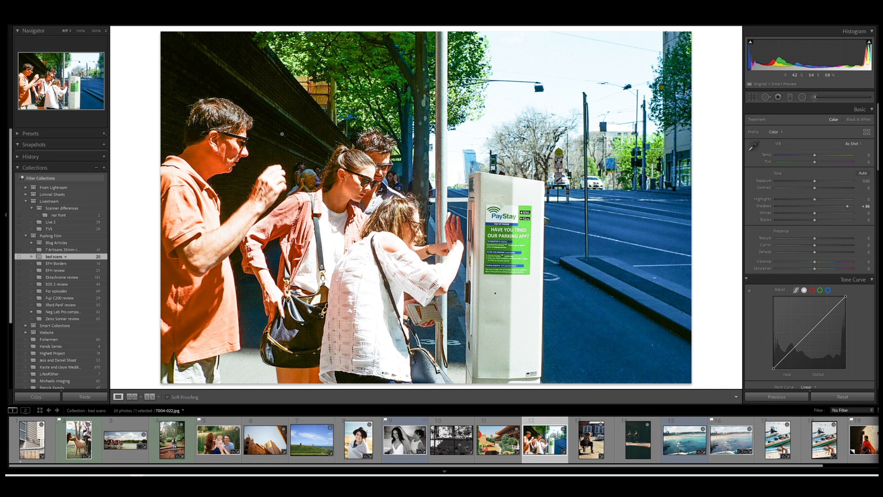
key("backslash")
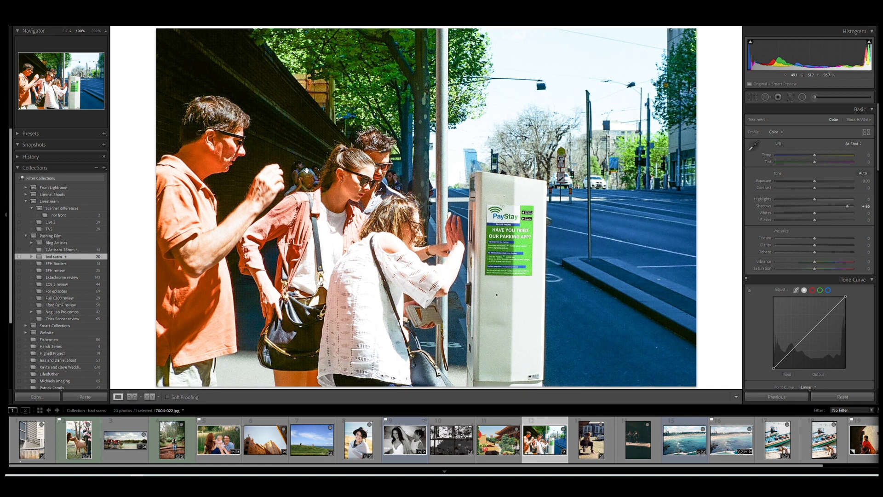
key("backslash")
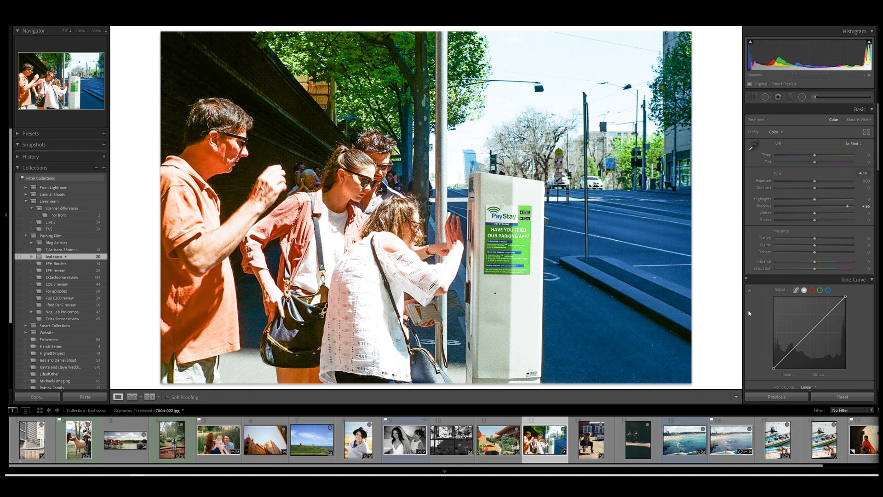
left_click(824, 206)
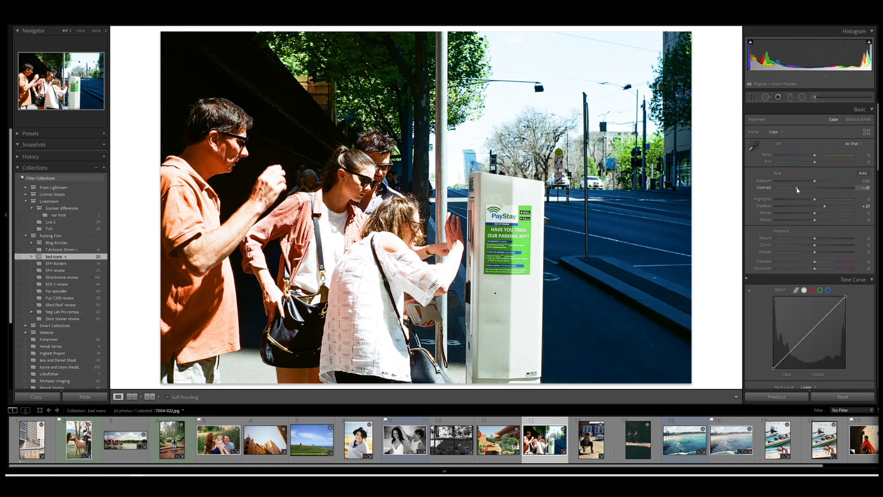
left_click(796, 188)
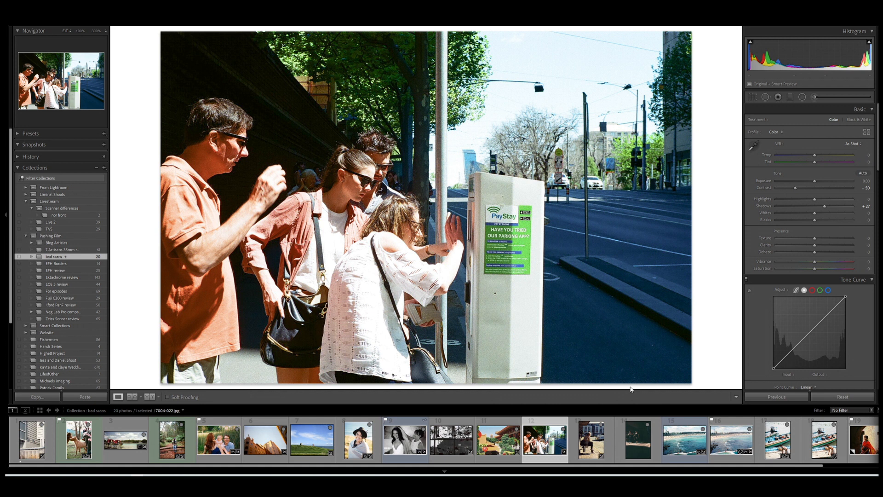
left_click(821, 162)
Step: Open the photo of the woman on the street bench, view it in Library loupe view, and return to Develop
left_click(583, 434)
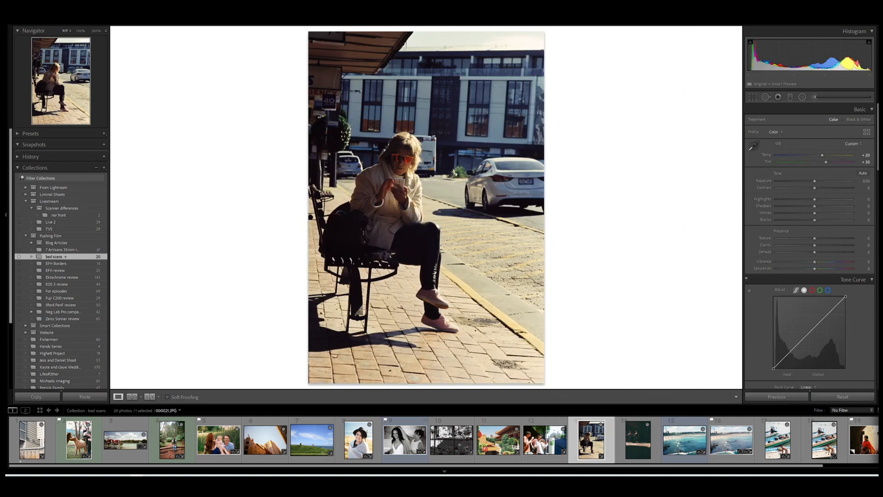
key("e")
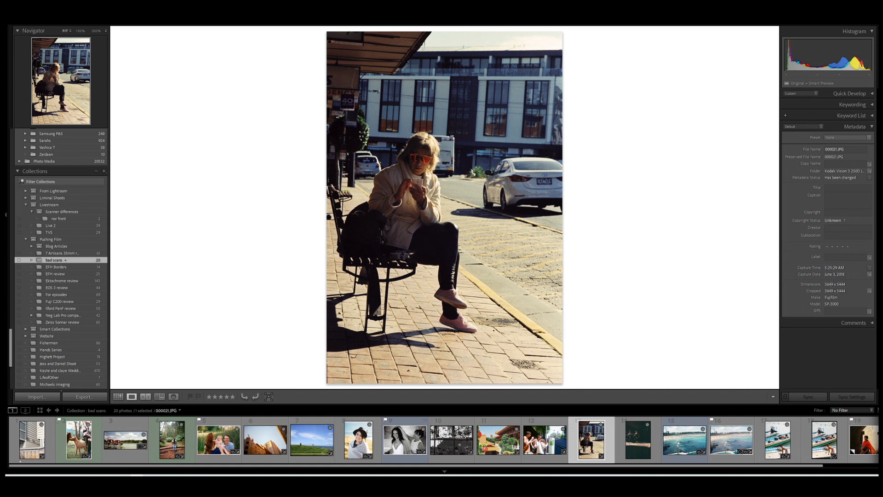
key("d")
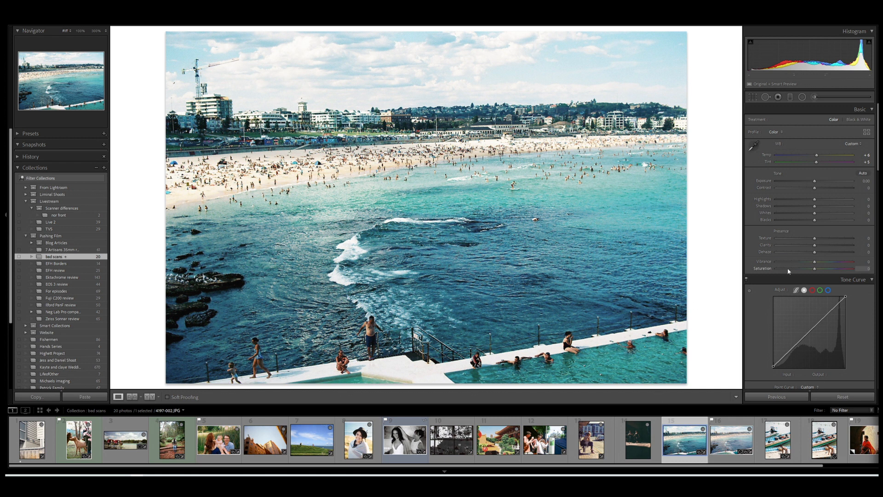
Step: Reset the beach photo's adjustments and move its point curve's endpoints slightly inward, with the white point at 251/249
left_click(843, 396)
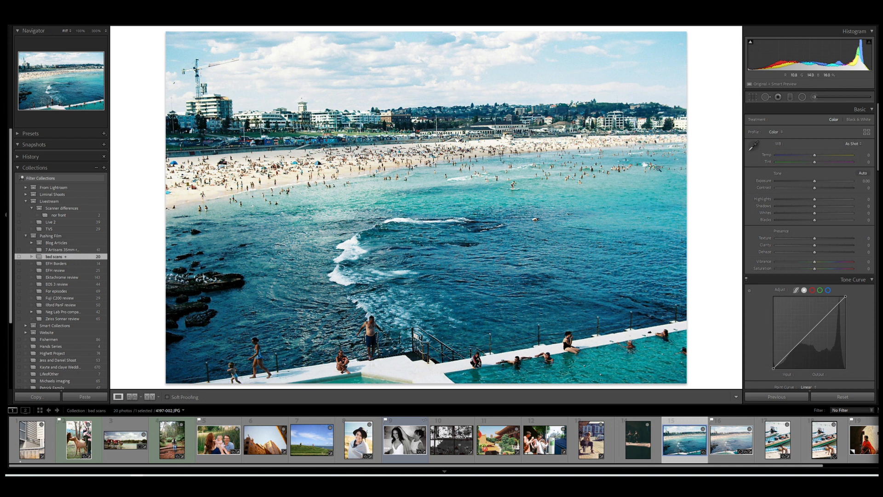
left_click_drag(775, 371, 774, 368)
left_click_drag(845, 297, 846, 300)
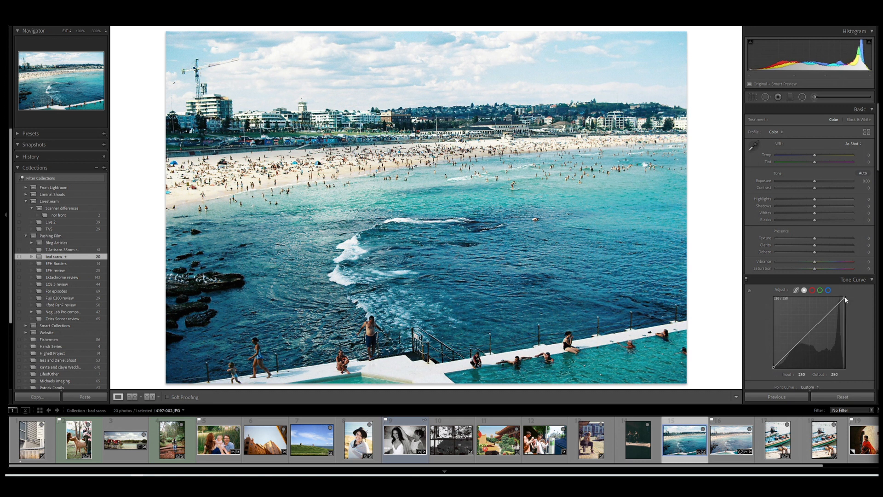
Step: Balance the beach photo with Contrast -41, Temp +10 and Tint +18, inspecting the swimmers and sky at 100%
left_click_drag(814, 188, 799, 188)
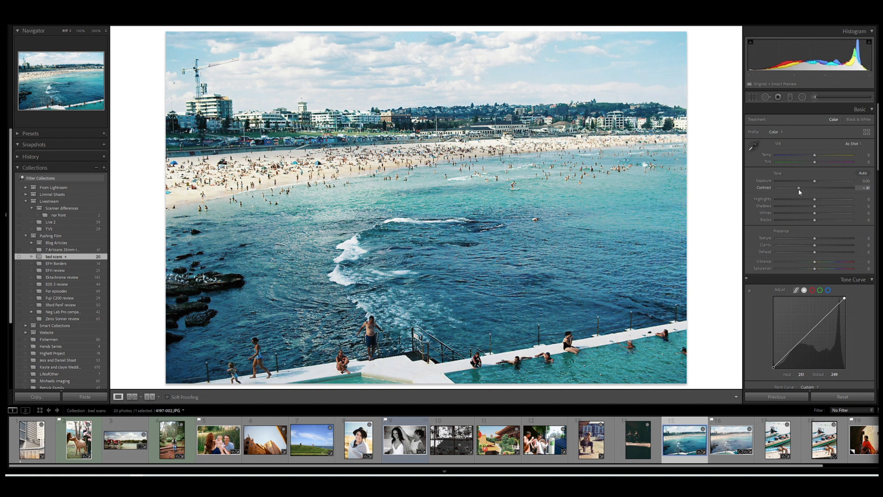
left_click(819, 155)
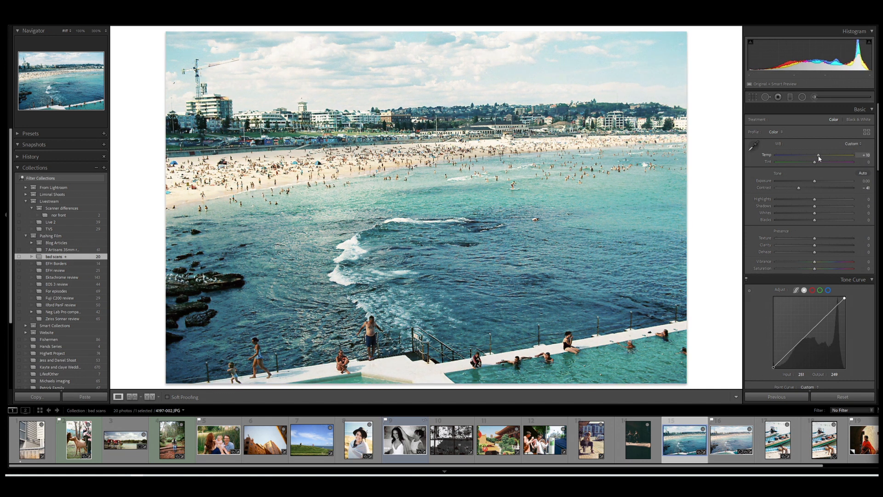
left_click(817, 162)
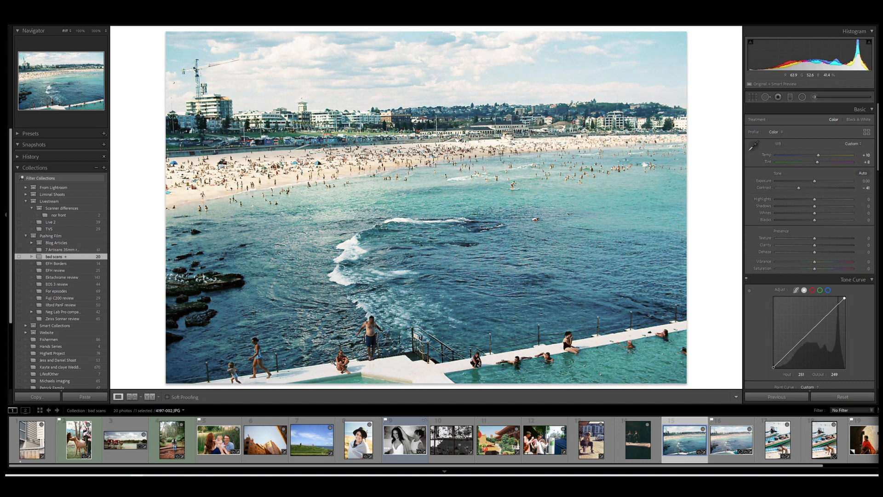
left_click(380, 340)
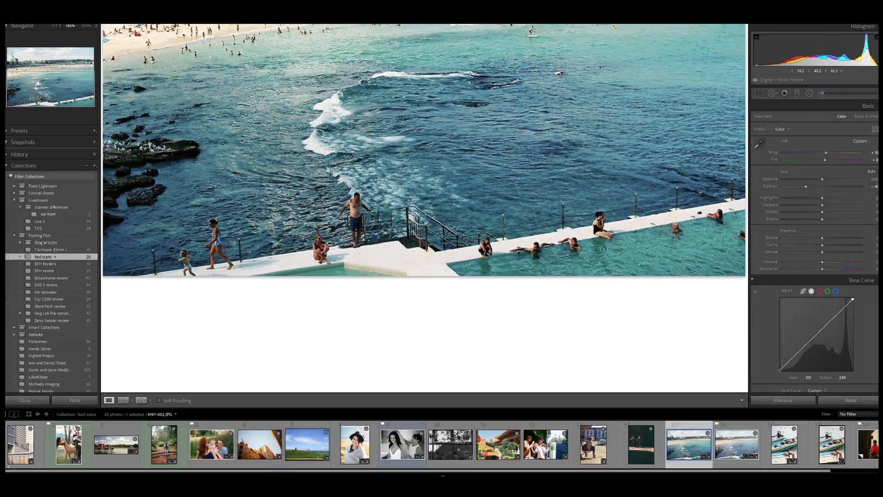
scroll(608, 170, "up", 10)
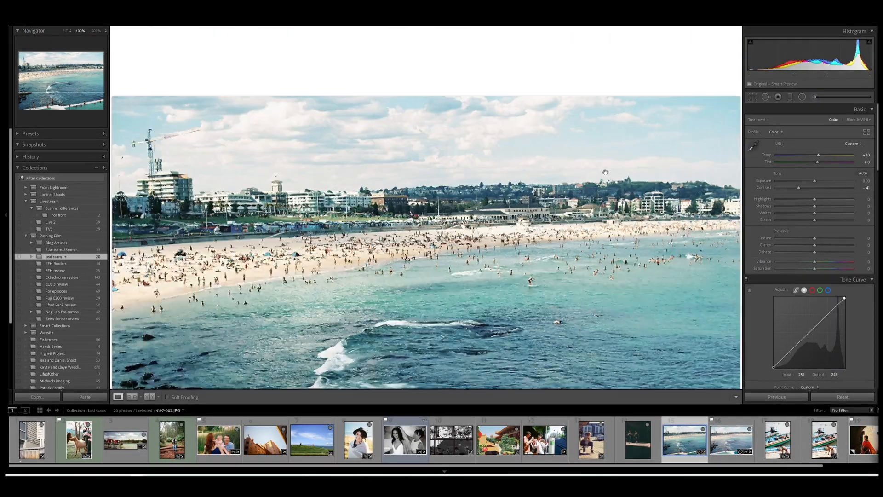
left_click(605, 172)
left_click_drag(817, 162, 821, 162)
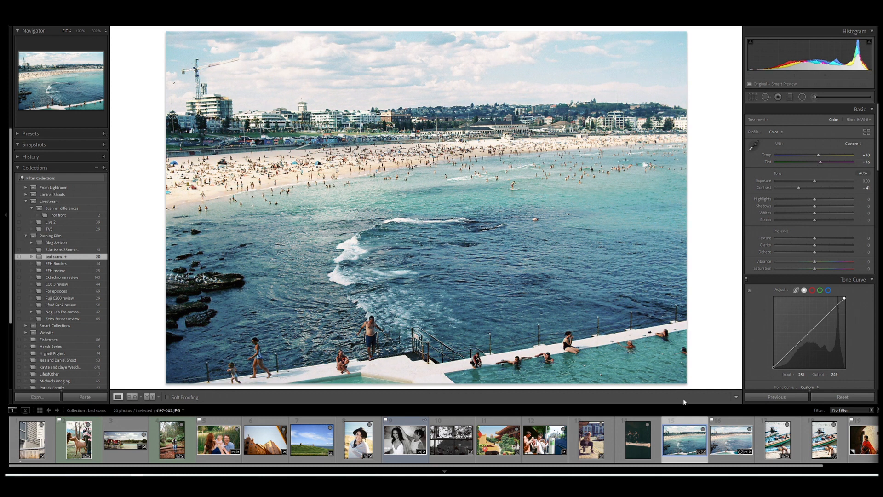
Step: Compare the black-bordered rescan of the beach side by side with the edited lab scan, examining pool, swimmers and water detail at 100%
left_click(714, 444)
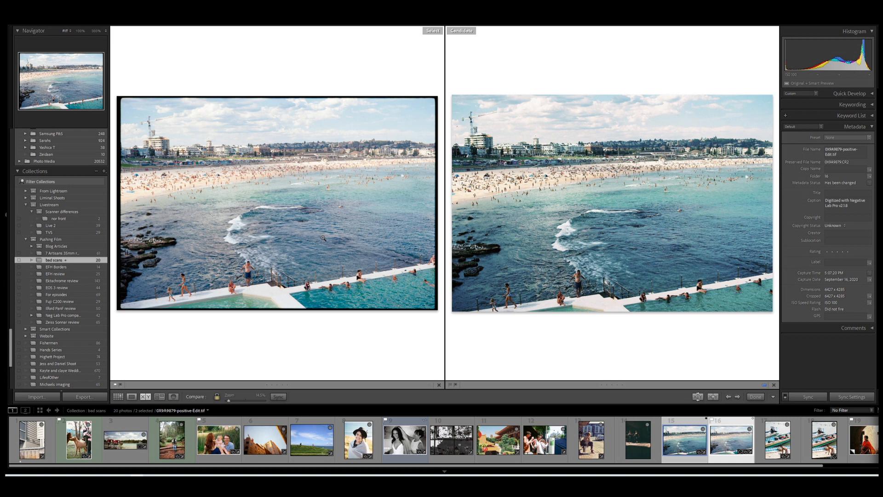
left_click(268, 242)
left_click_drag(250, 247, 325, 299)
left_click_drag(126, 202, 297, 283)
left_click_drag(234, 266, 313, 190)
left_click_drag(381, 343, 253, 218)
left_click_drag(408, 192, 276, 247)
left_click_drag(384, 203, 308, 230)
left_click_drag(430, 286, 225, 172)
left_click_drag(299, 185, 255, 213)
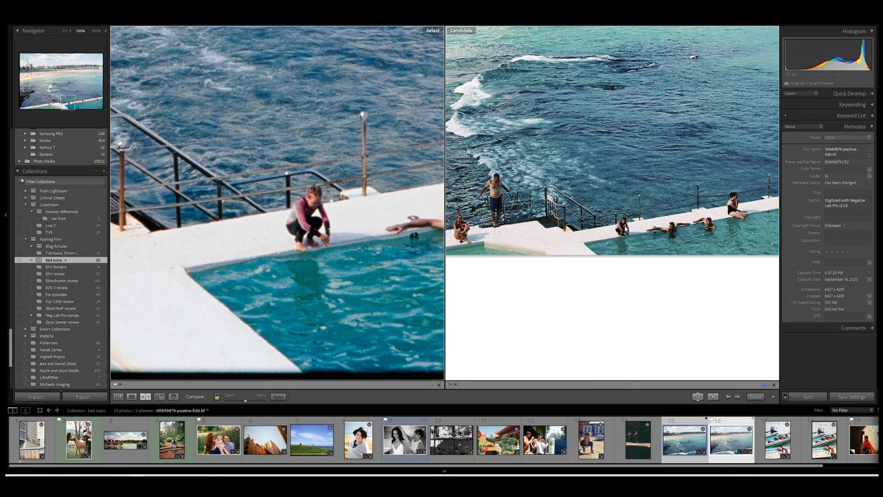
left_click(393, 200)
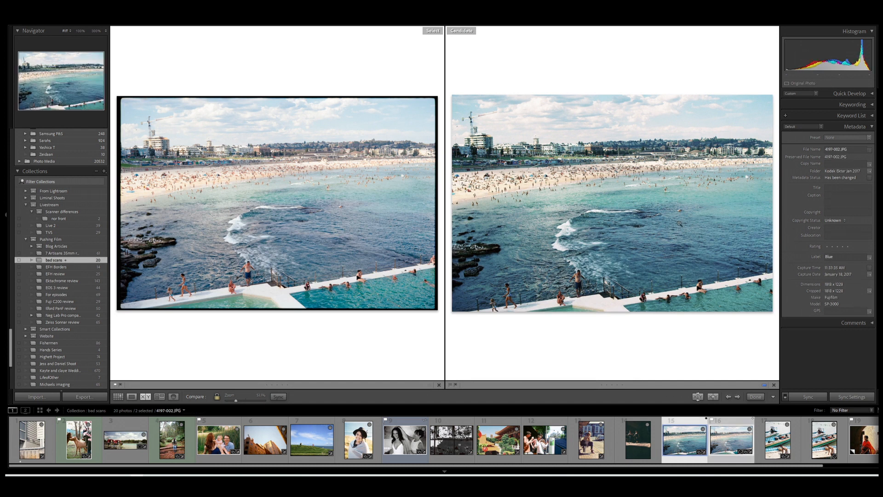
Step: Leave the comparison, open the first wooden boats photo in Develop and raise Shadows to +38
key("d")
key("e")
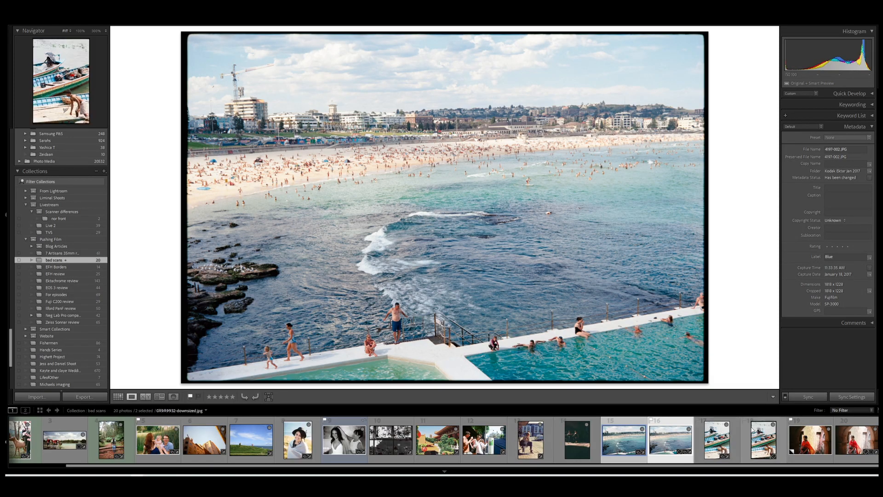
left_click(724, 435)
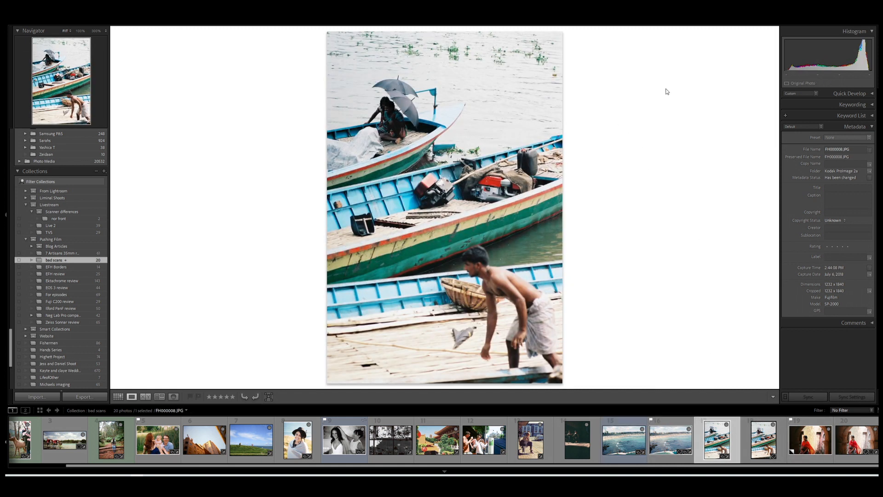
key("d")
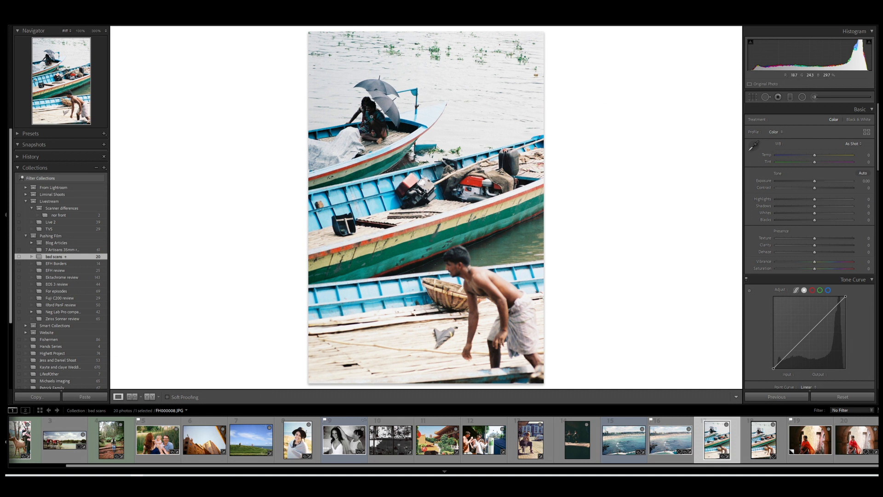
left_click_drag(814, 206, 830, 208)
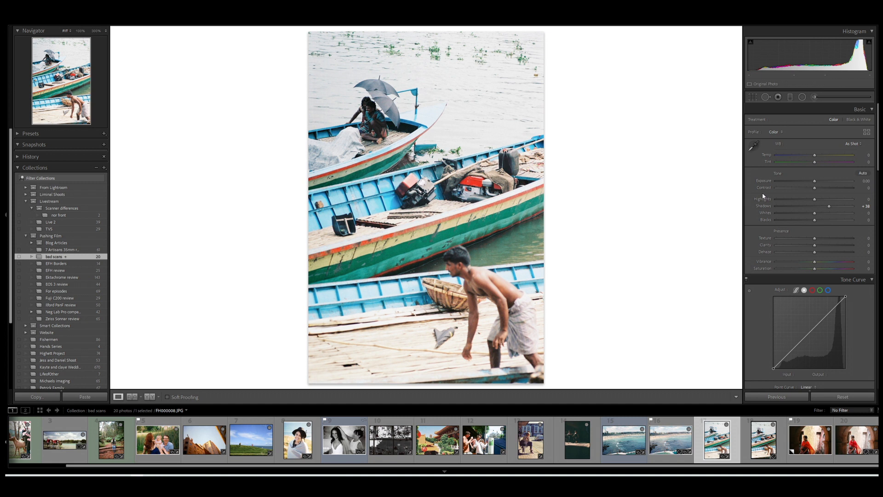
Step: Compare the edited boats scan side by side with its black-bordered rescan, examining the umbrella, engines and man at 100%
left_click(758, 443, "ctrl")
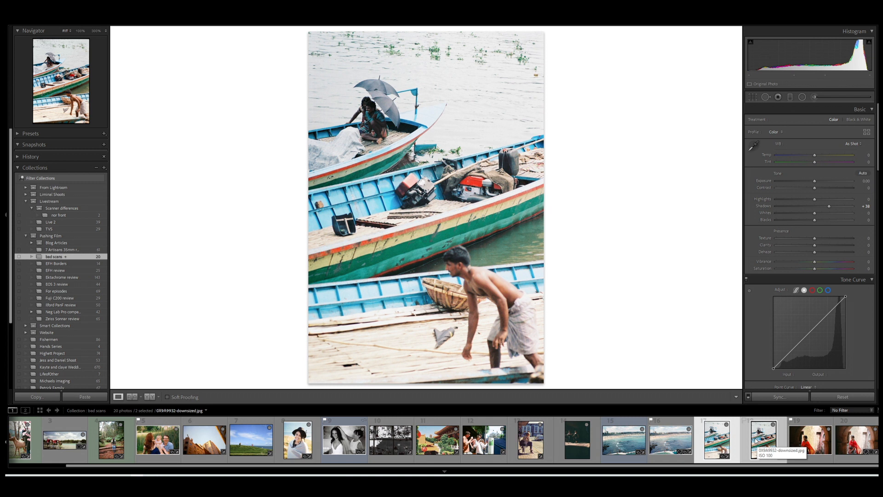
key("c")
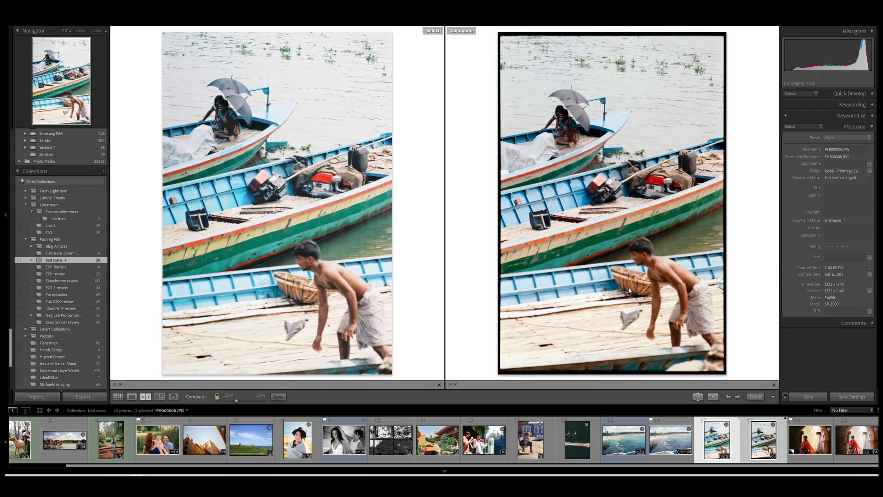
left_click(569, 121)
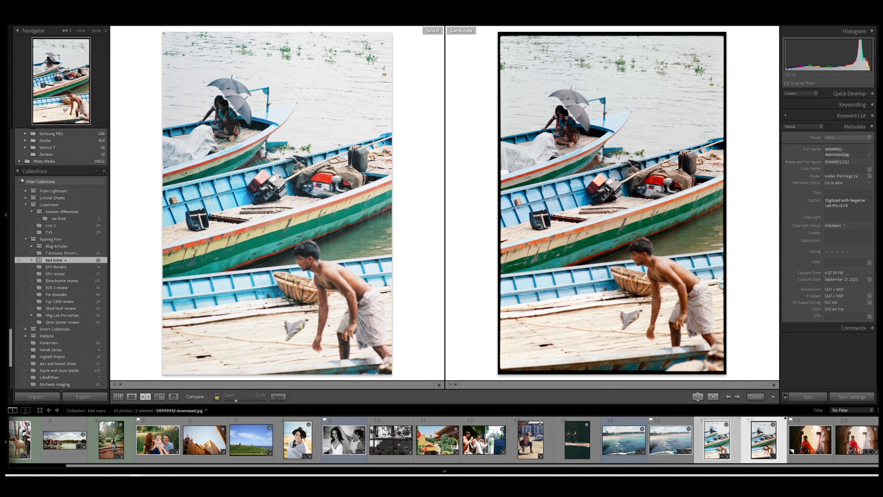
left_click(566, 120)
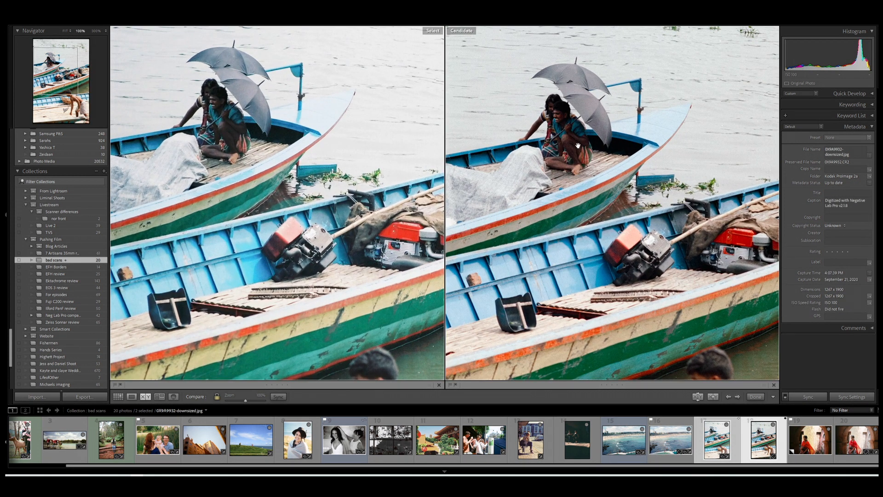
left_click_drag(585, 196, 545, 98)
left_click_drag(559, 150, 576, 127)
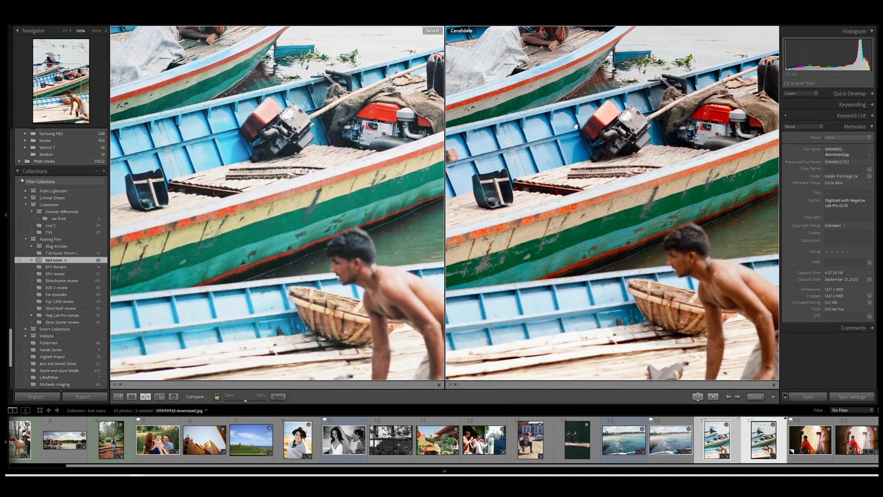
left_click(577, 126)
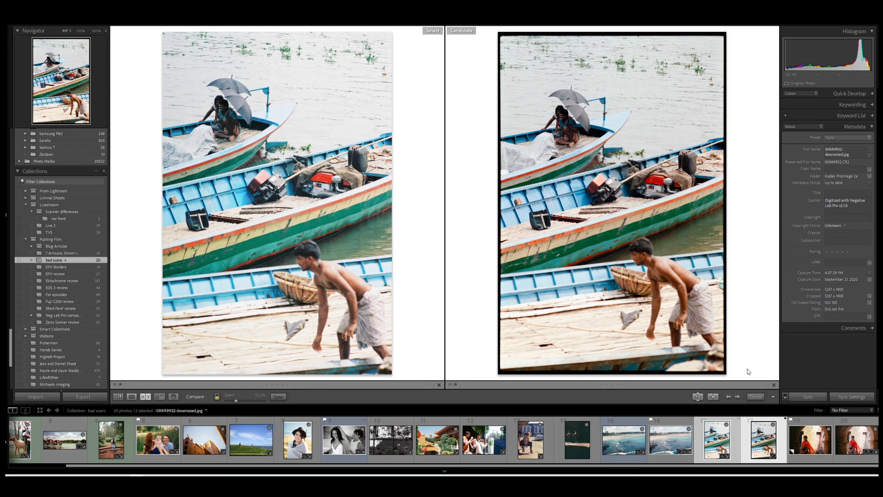